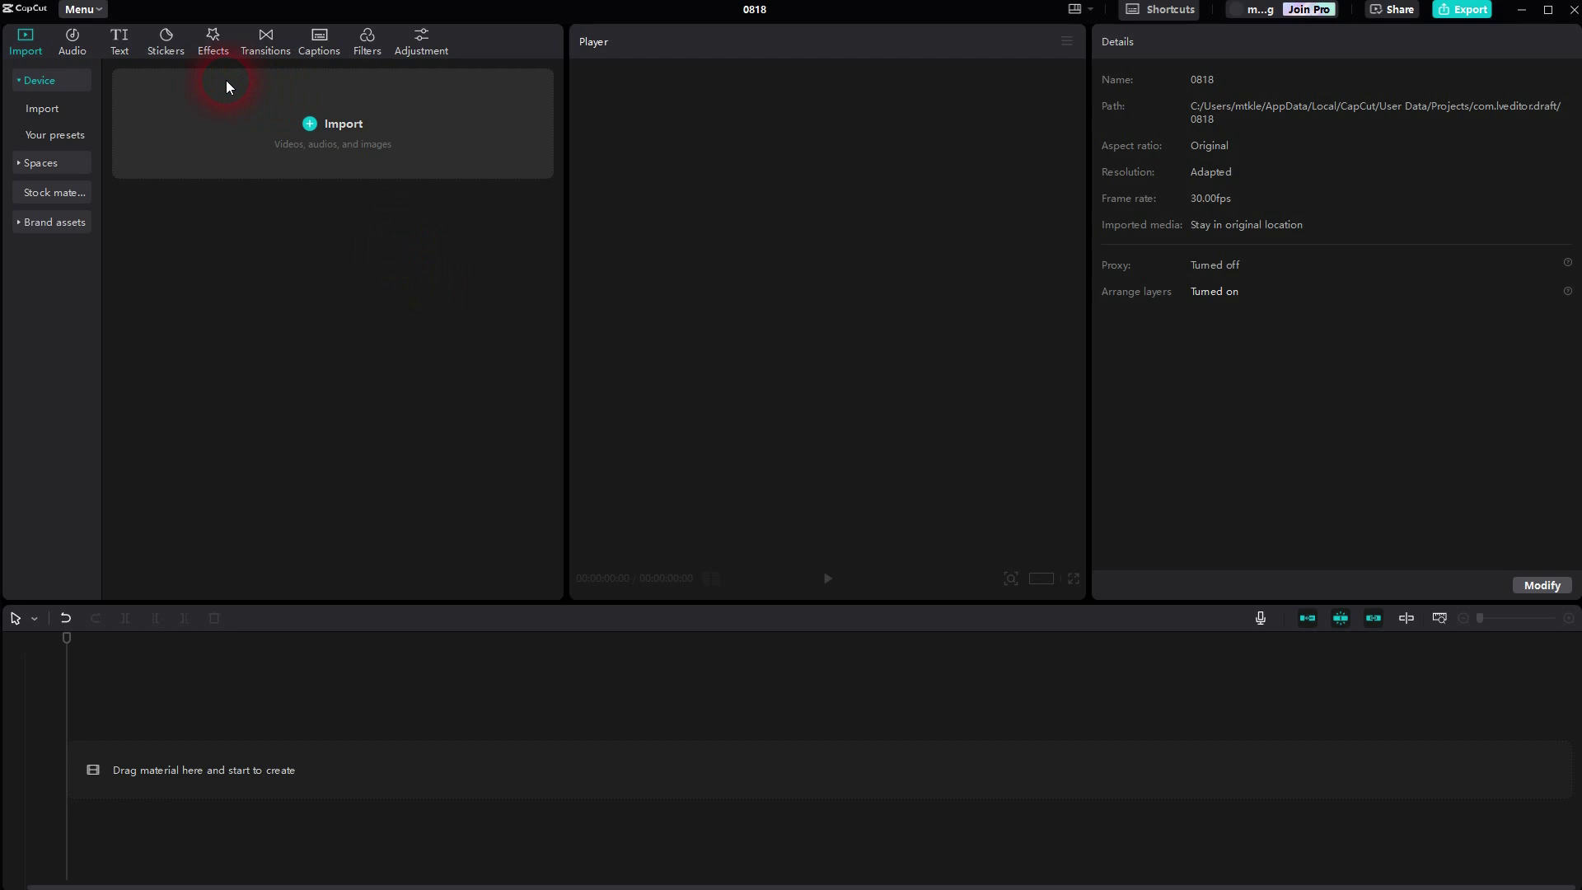
Step: Add a Default text clip to the timeline and set the canvas ratio to 16:9
click(115, 53)
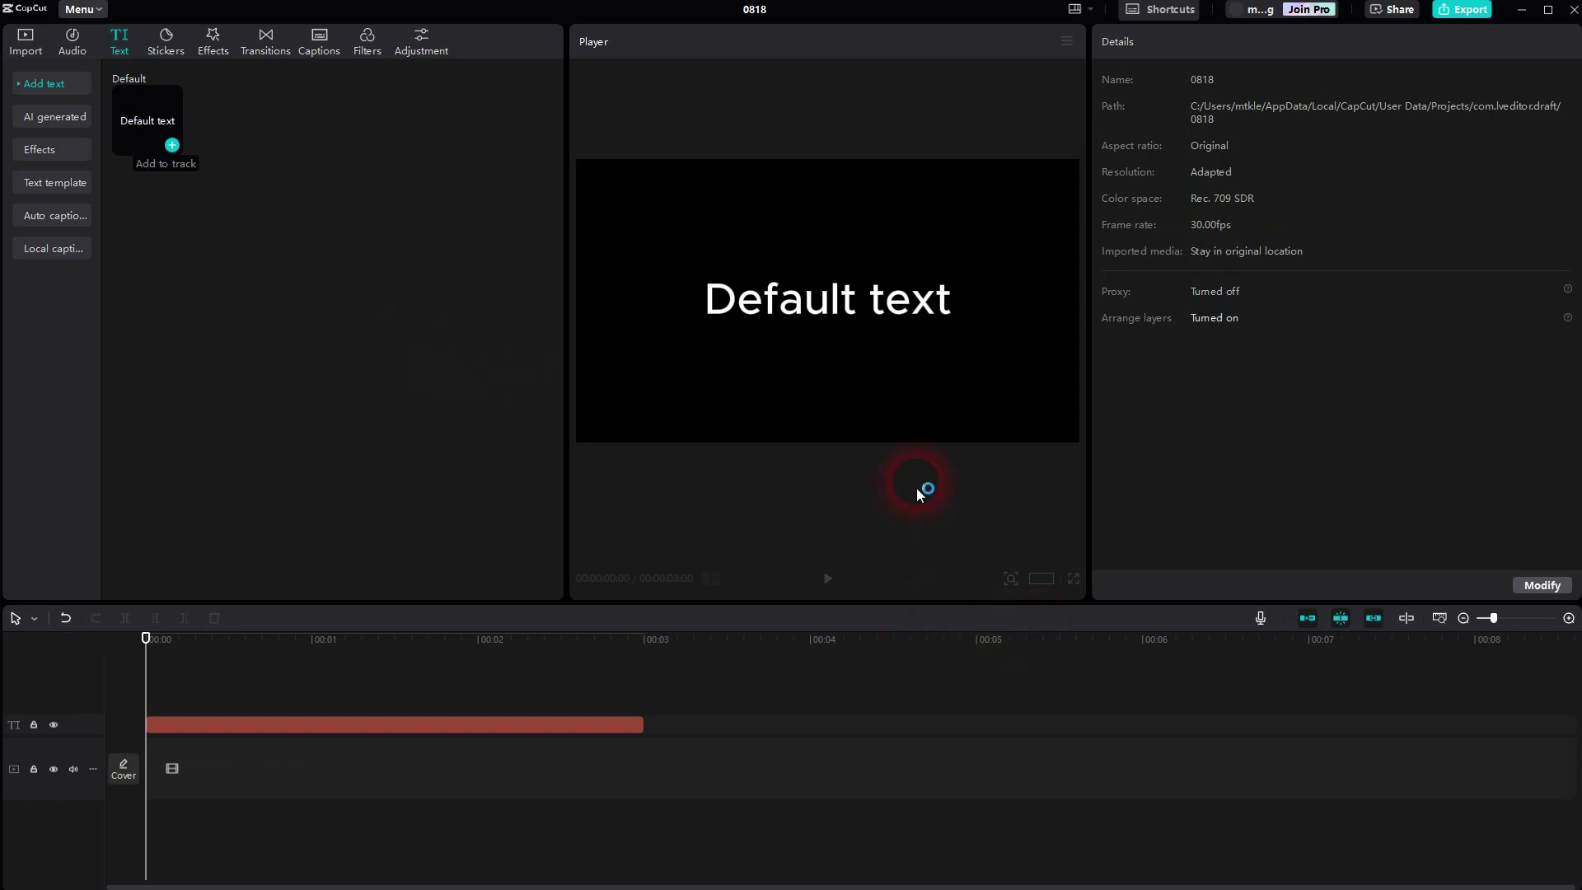
click(1040, 579)
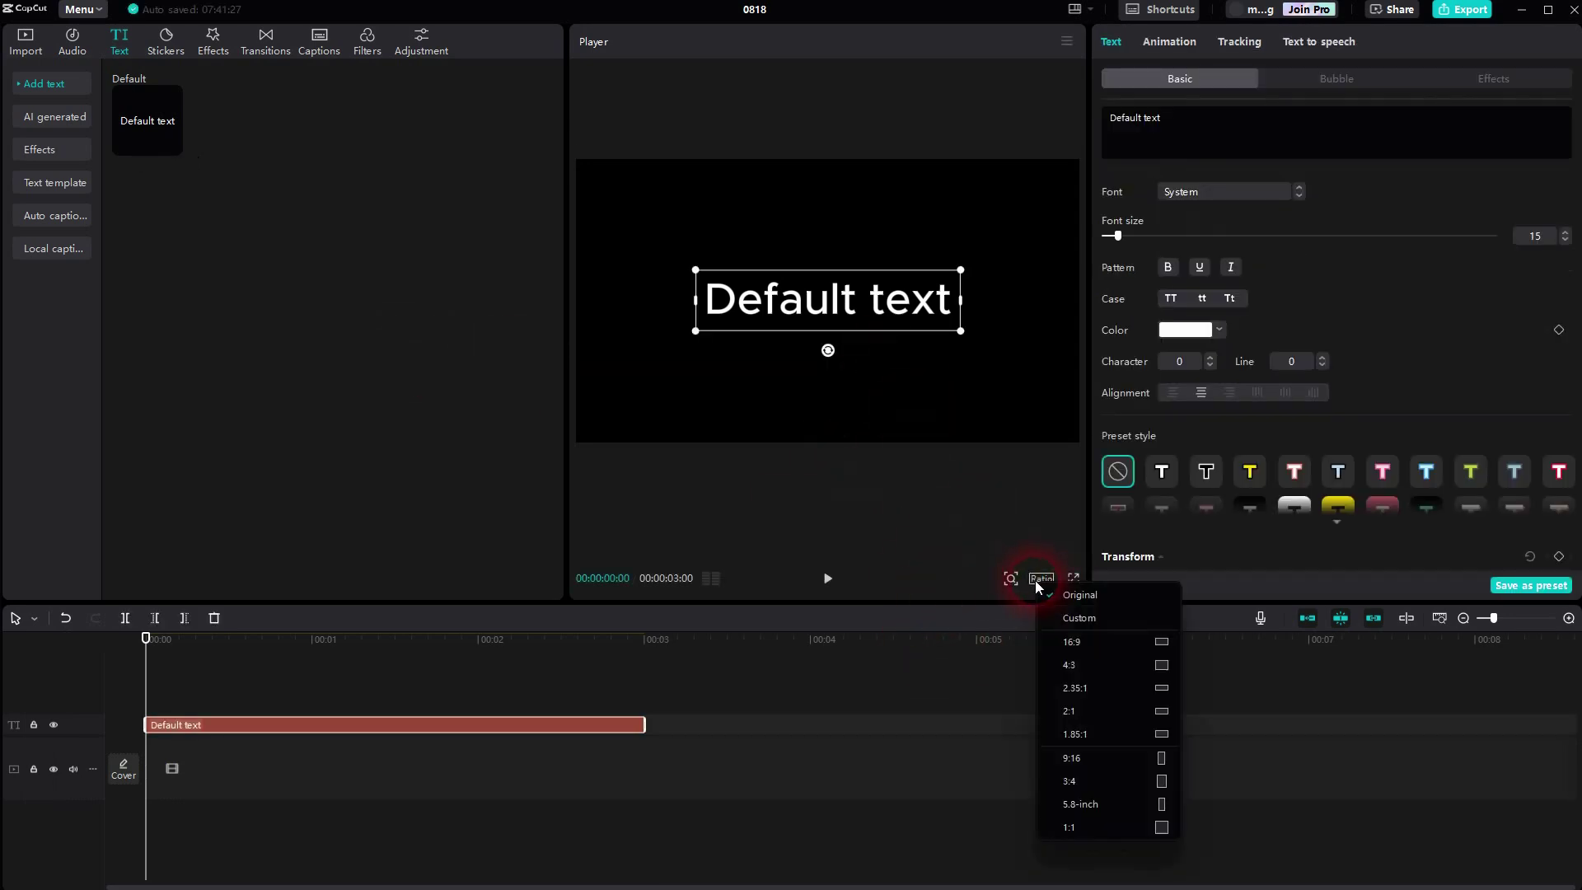
click(1090, 645)
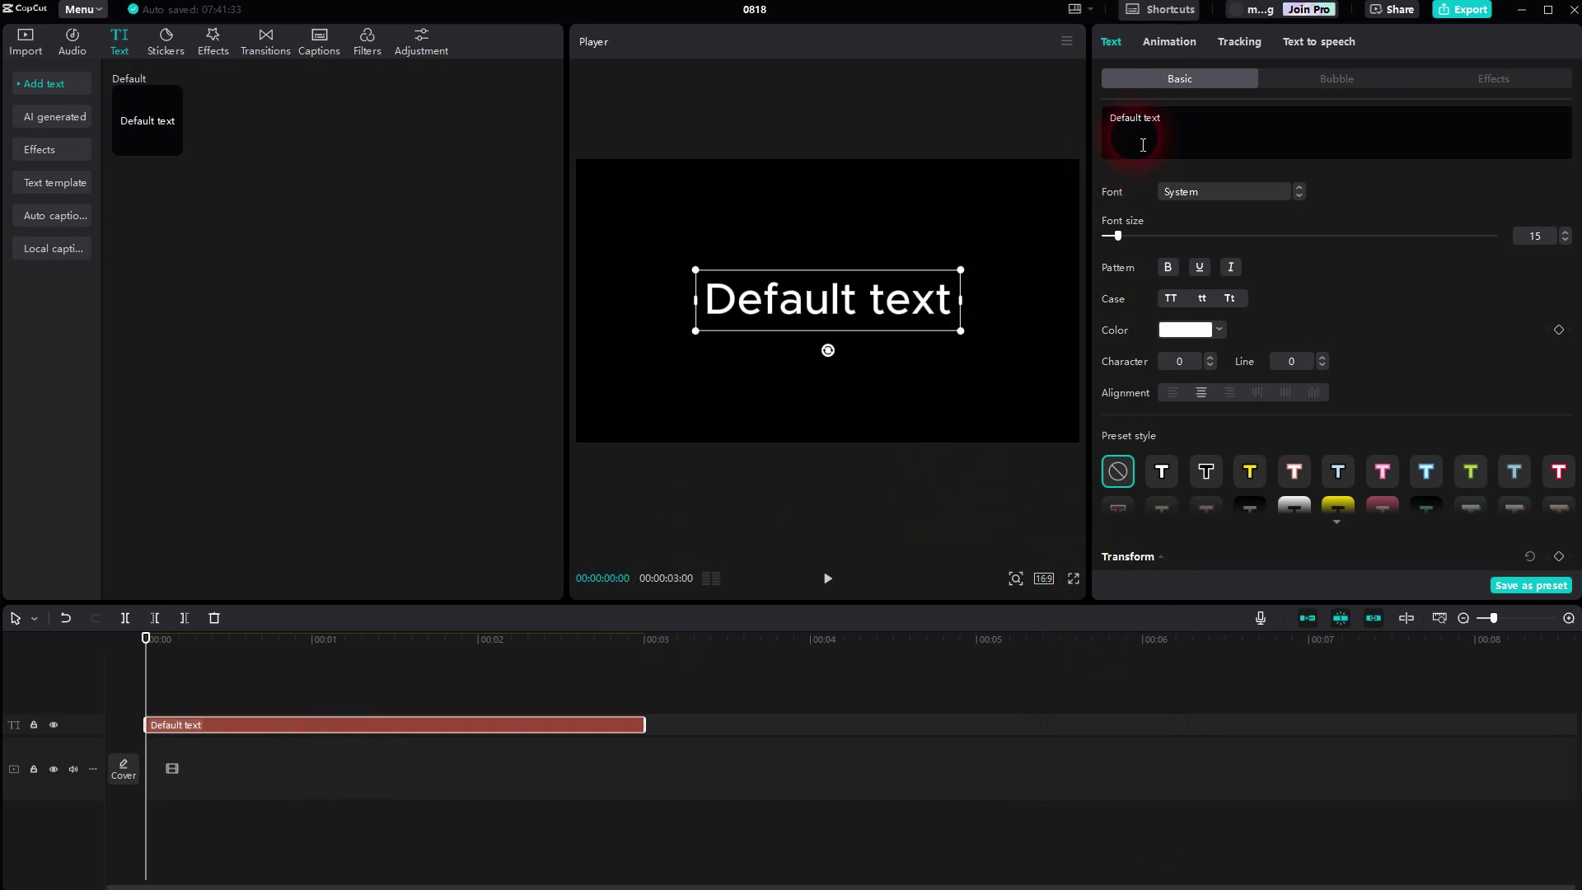
Step: Replace the placeholder with 'Text Effect' in bold Bahnschrift
drag(1133, 131, 1100, 117)
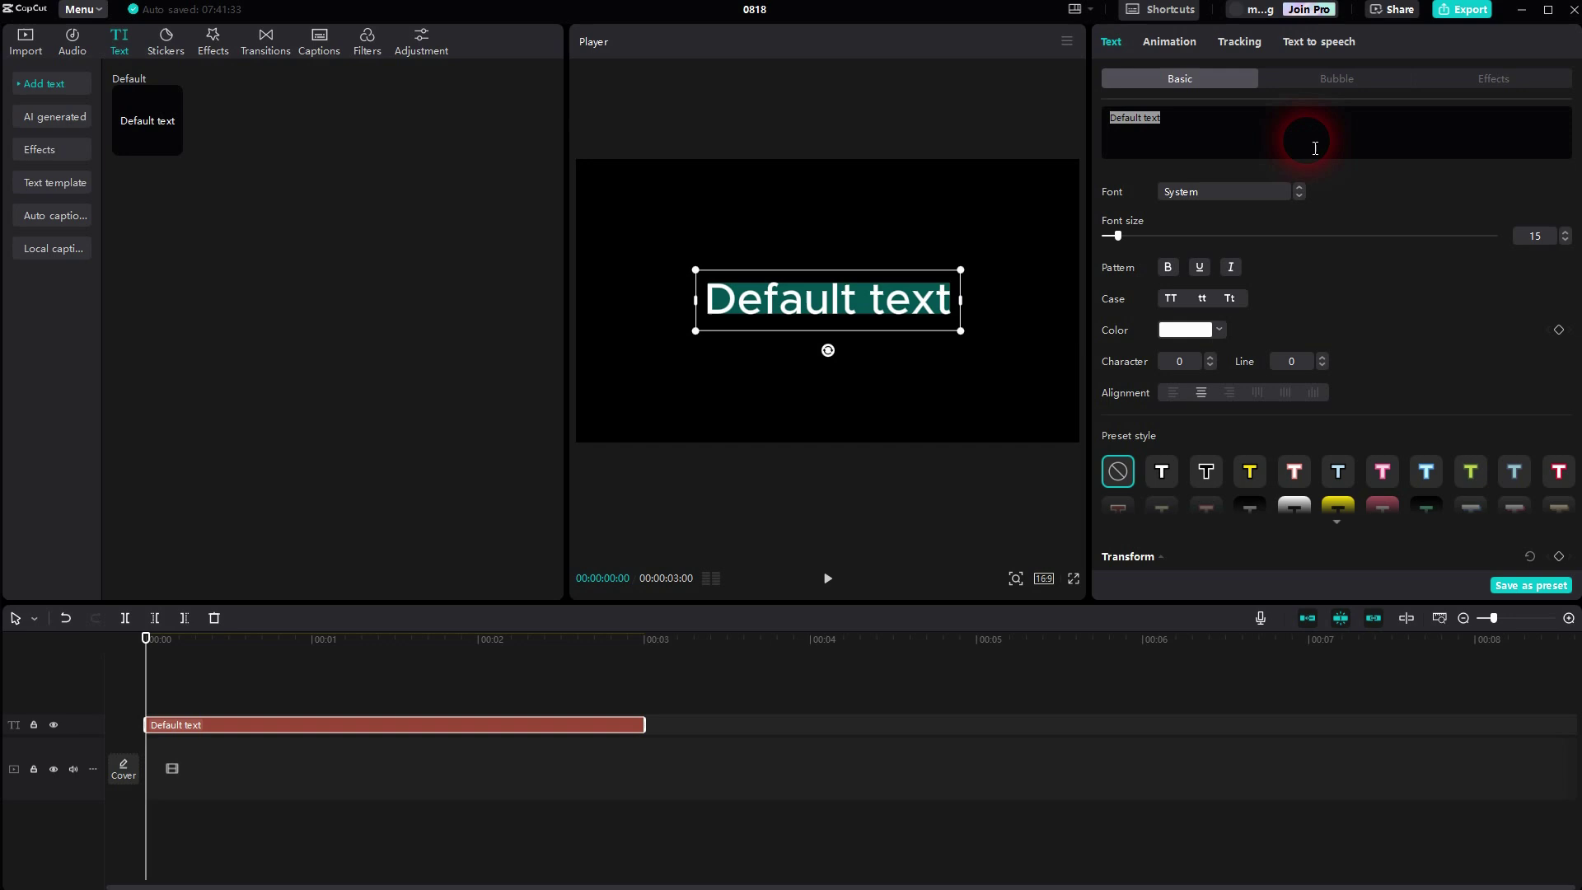
text(Text E)
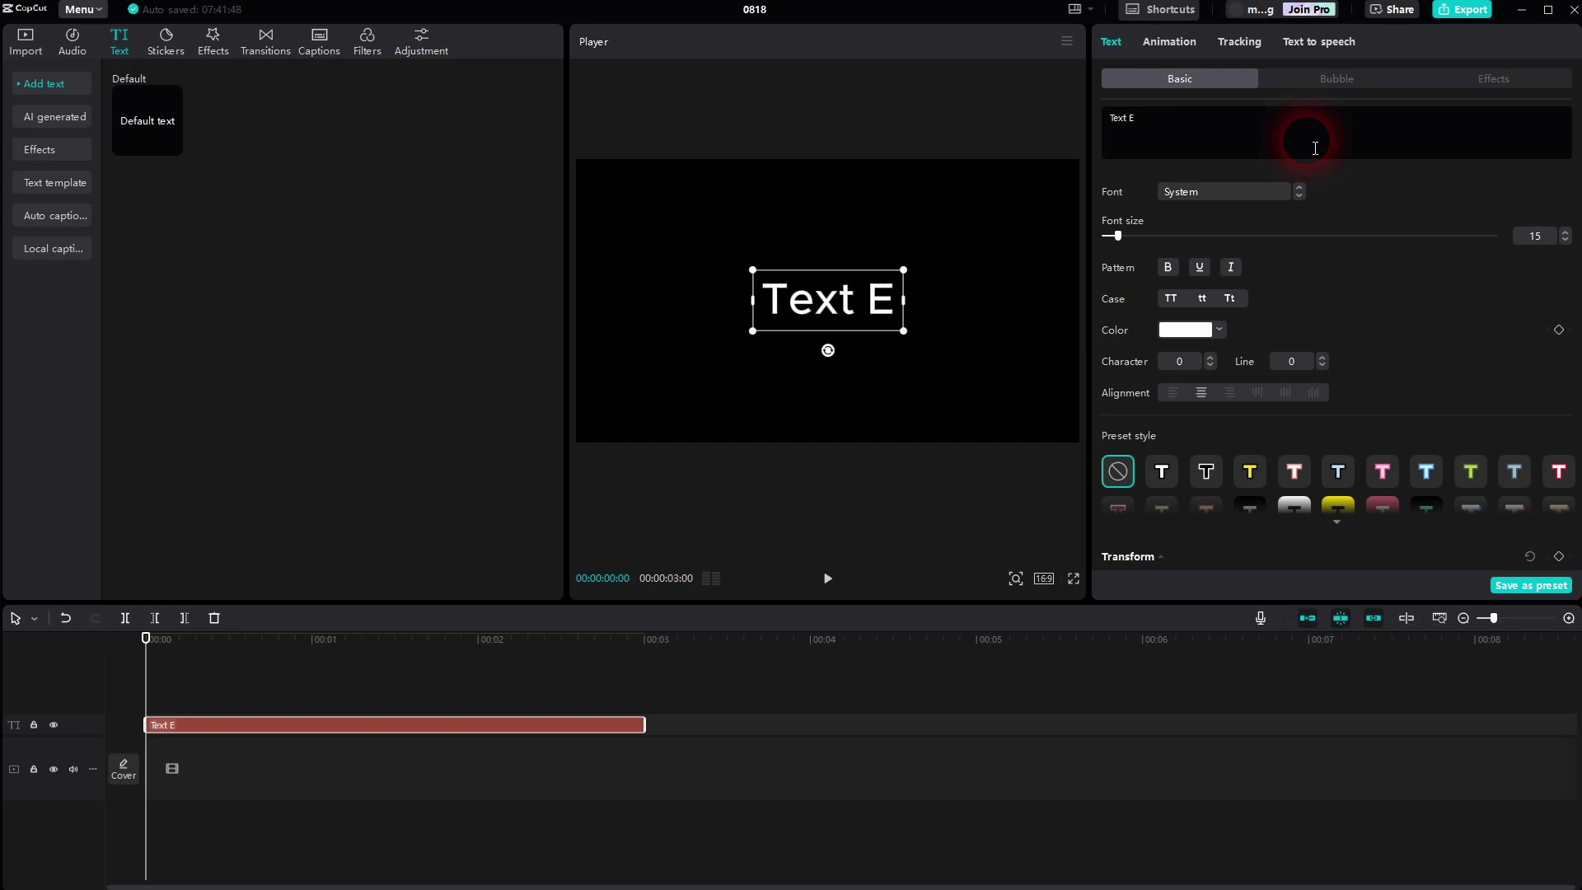
text(ffect)
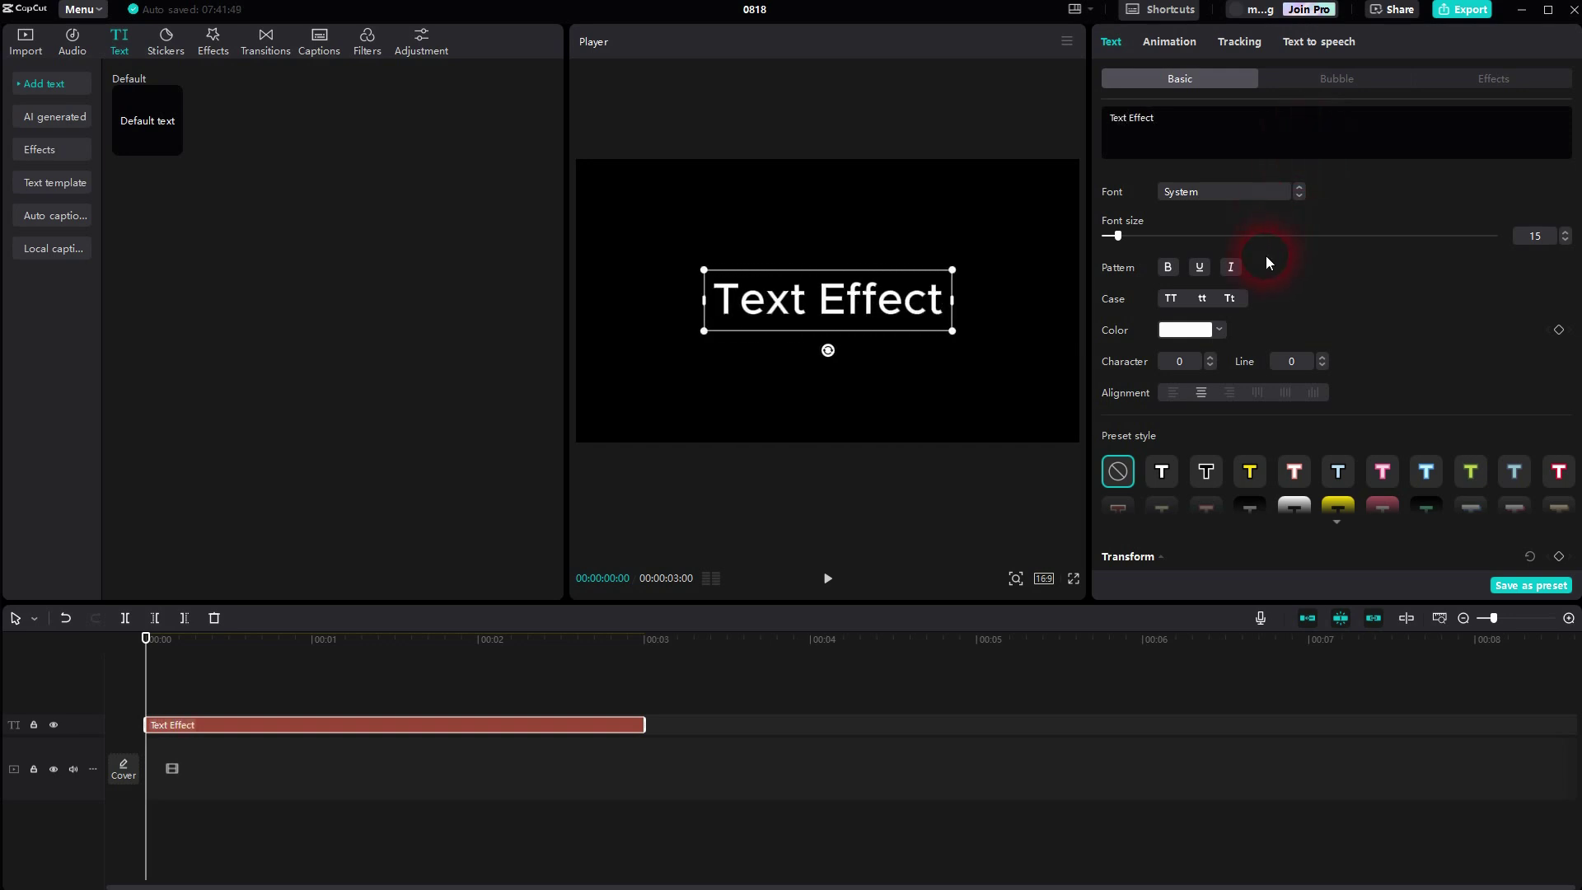
click(1273, 192)
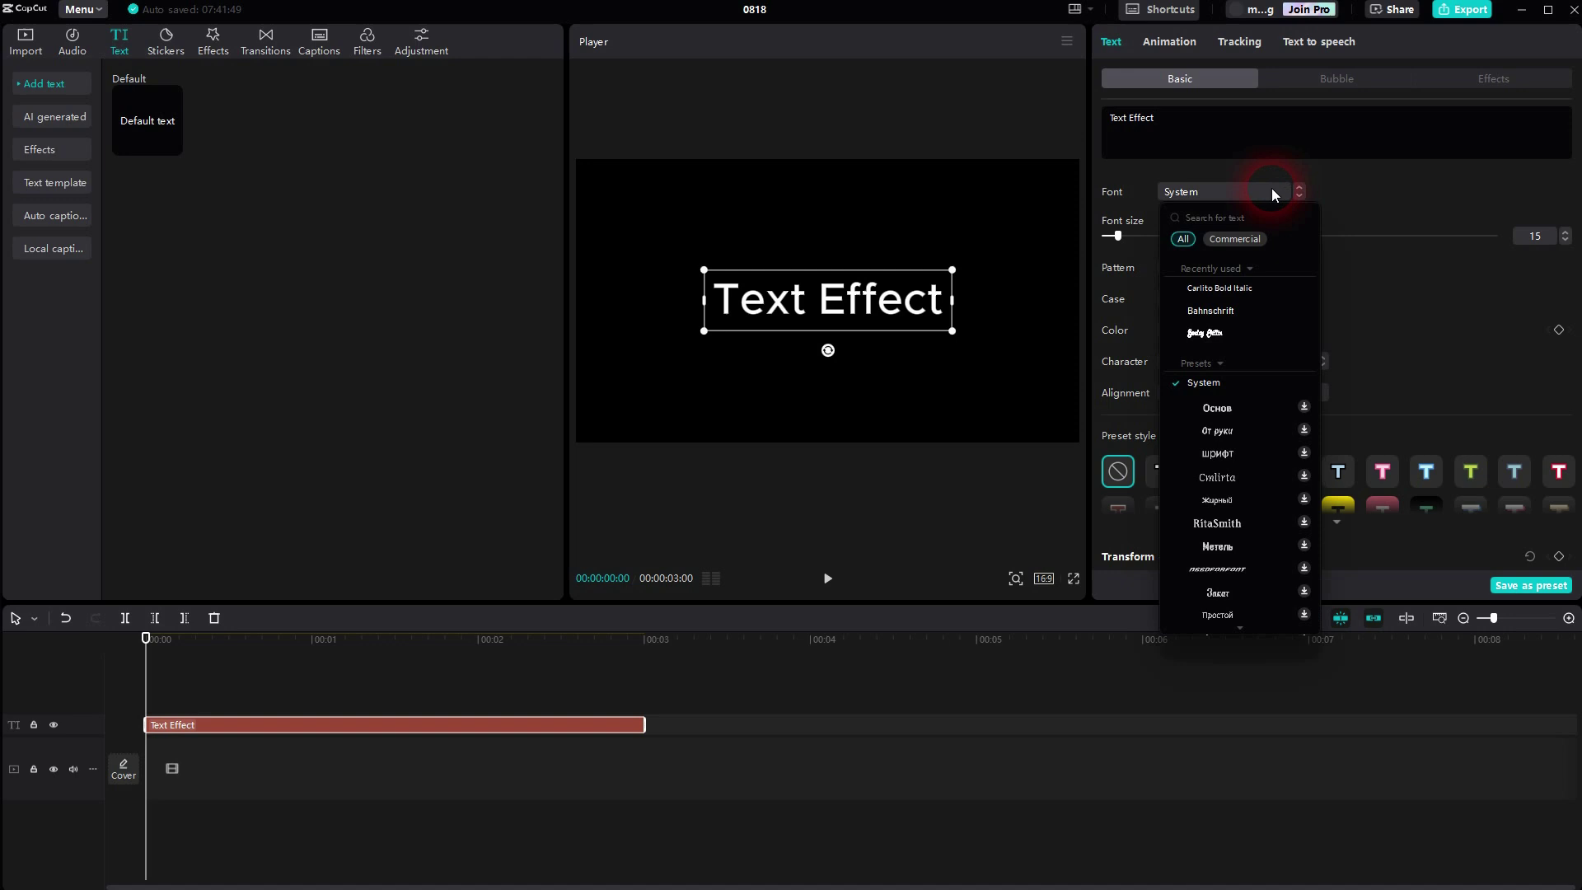
click(1224, 313)
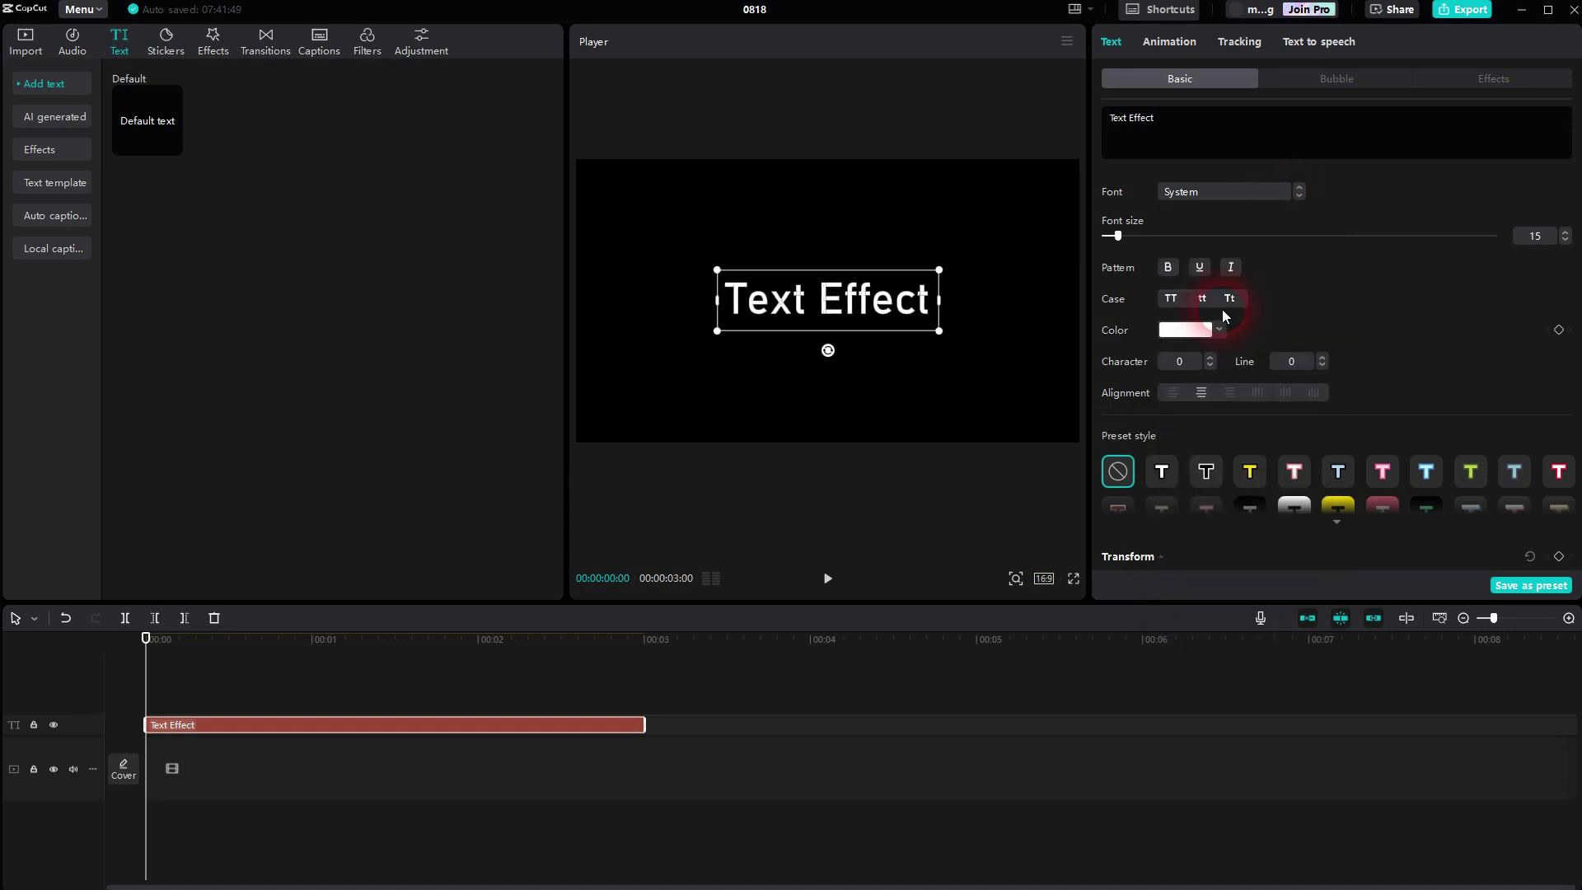
click(1173, 270)
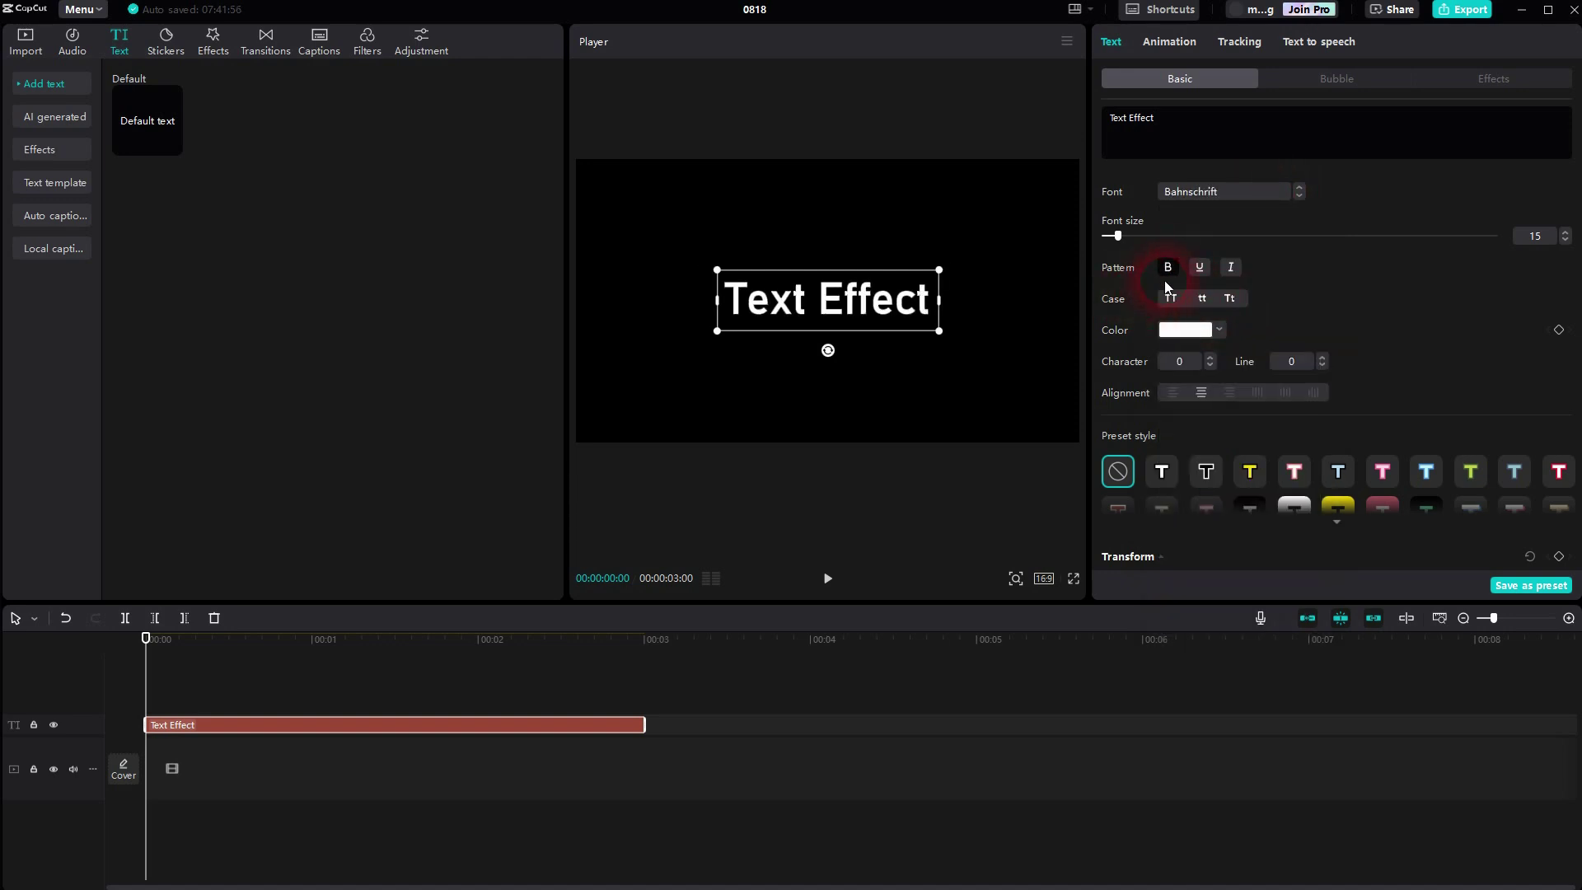
Step: Colour the title dark grey 151515 and set its font size to 25
click(1217, 330)
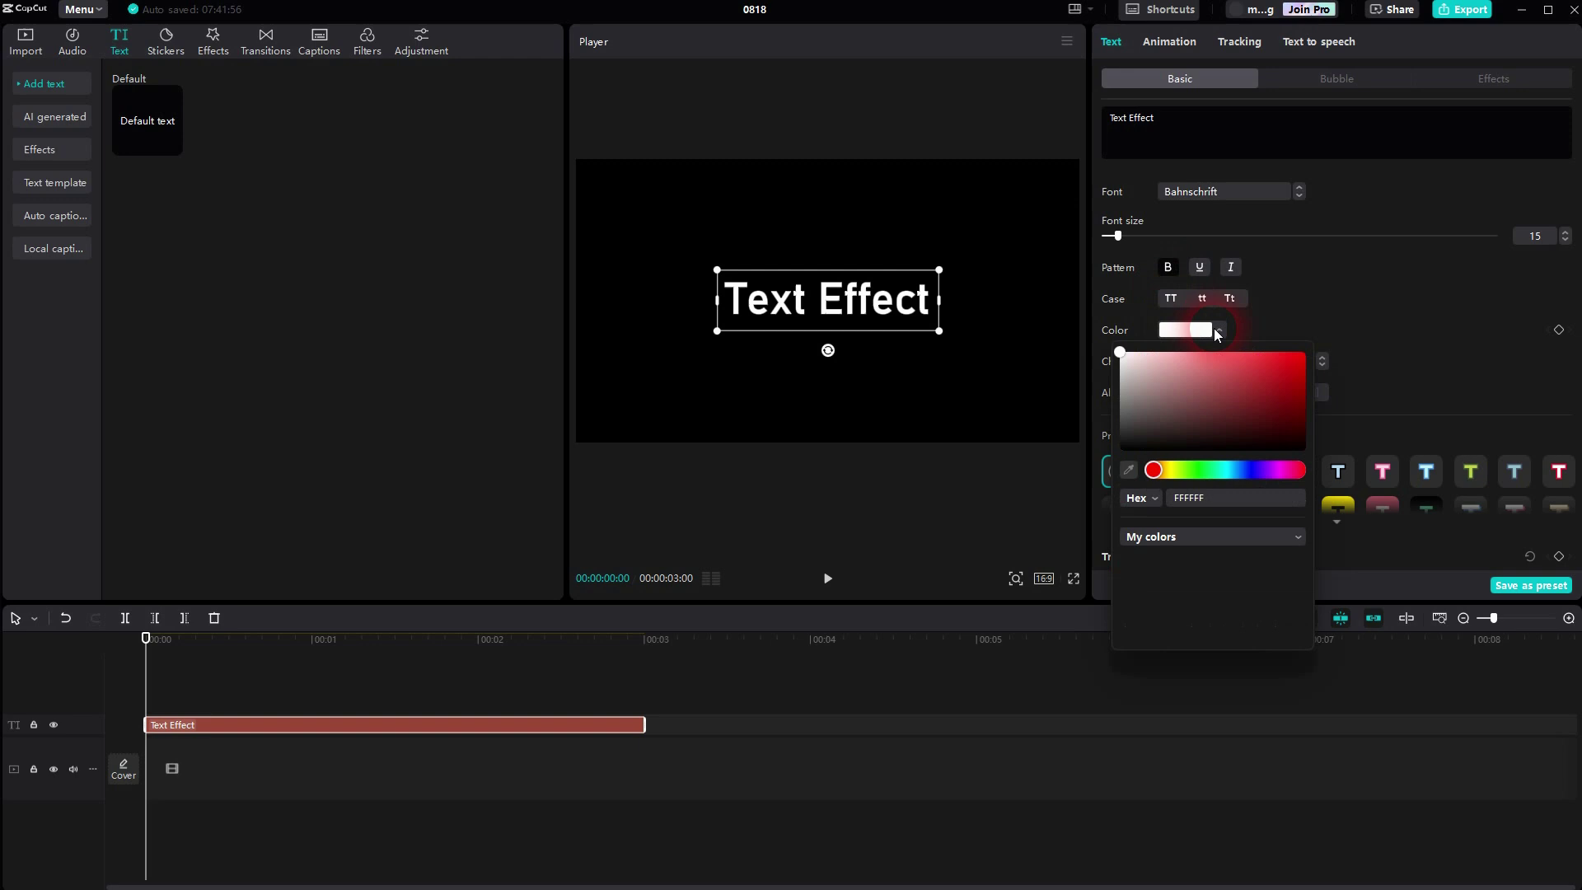
drag(1123, 389, 1071, 443)
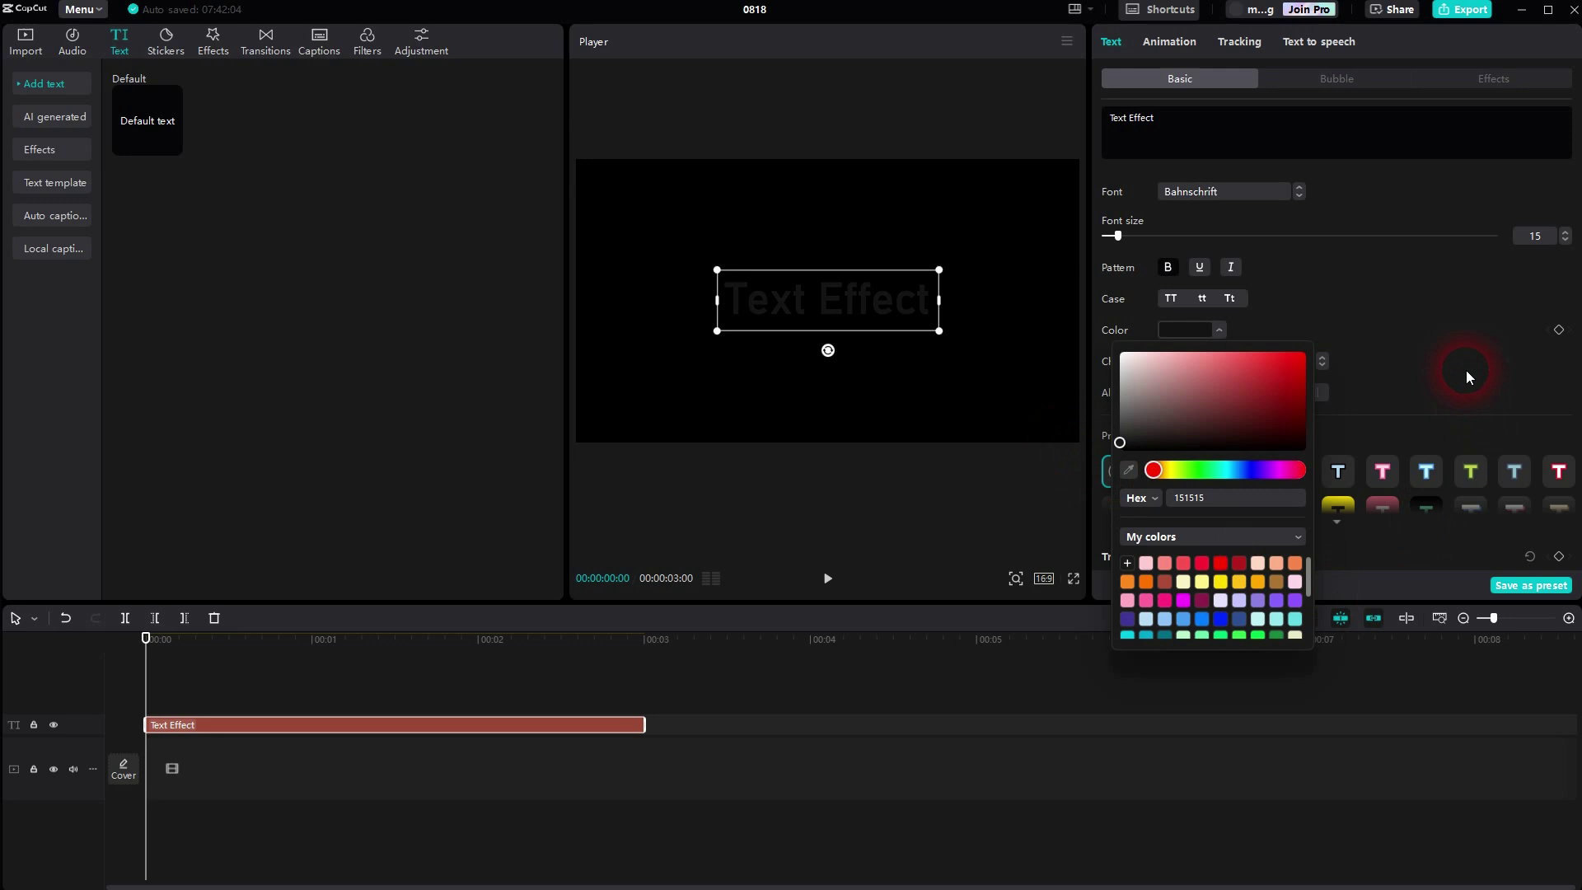
click(1444, 334)
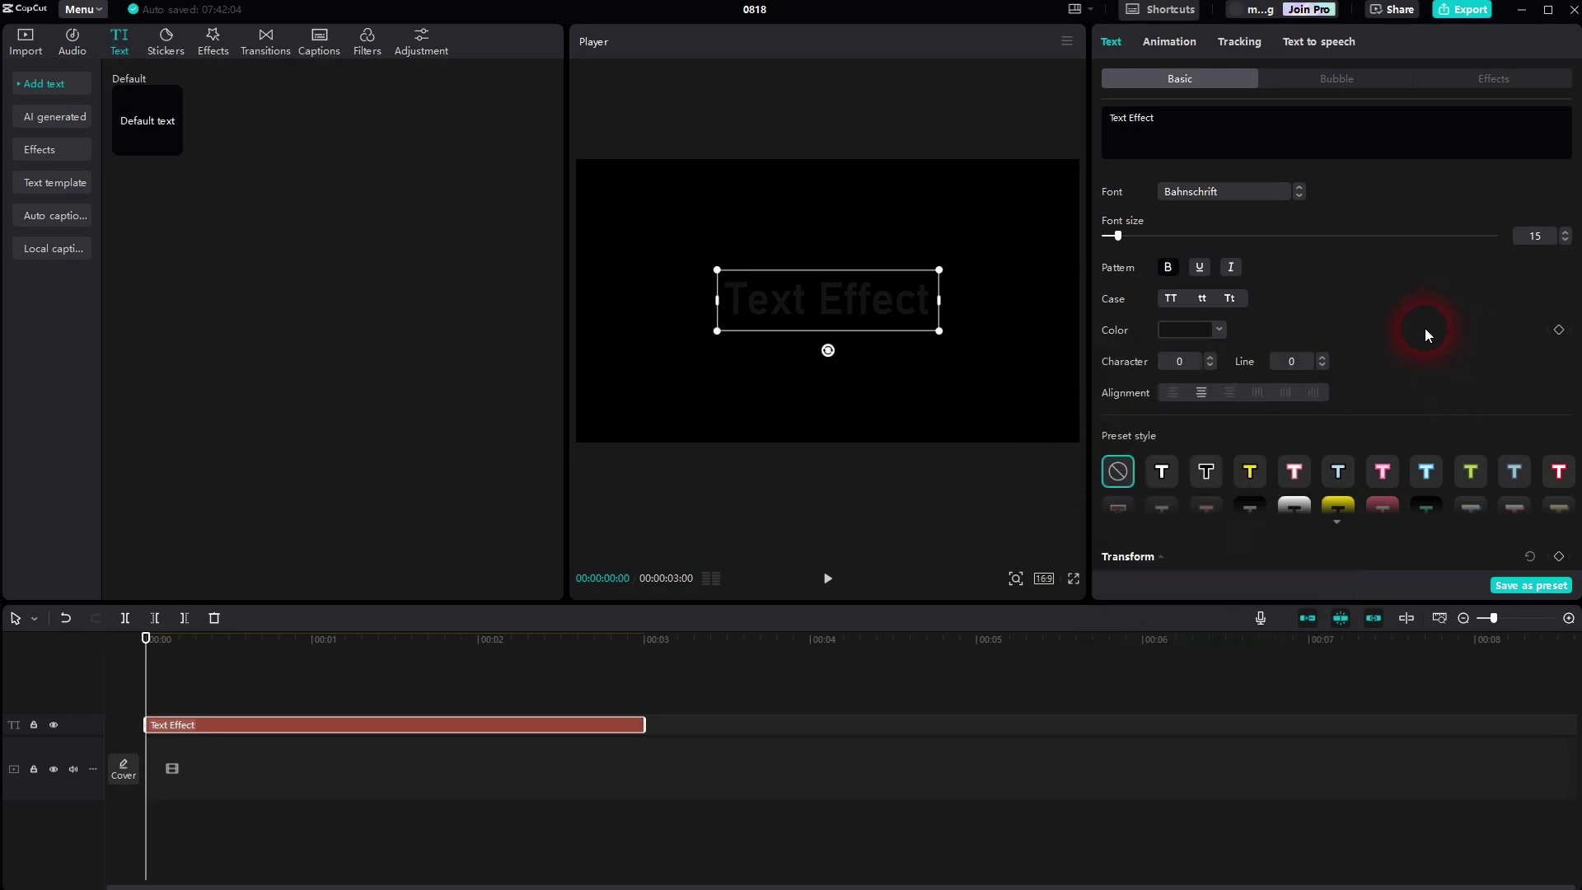
drag(1120, 239, 1134, 244)
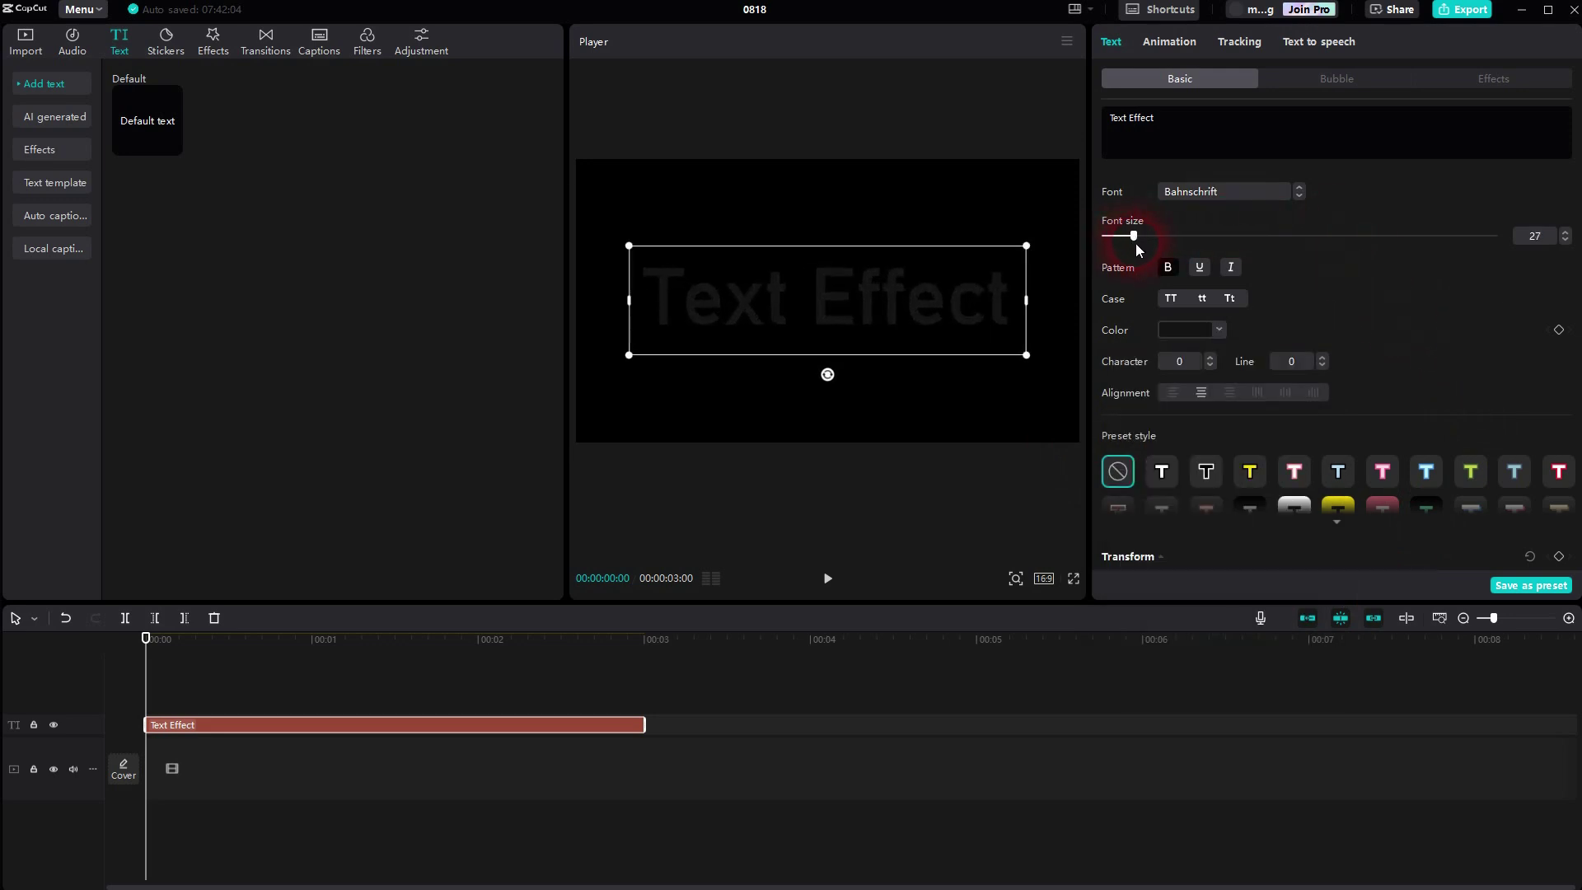
click(1472, 401)
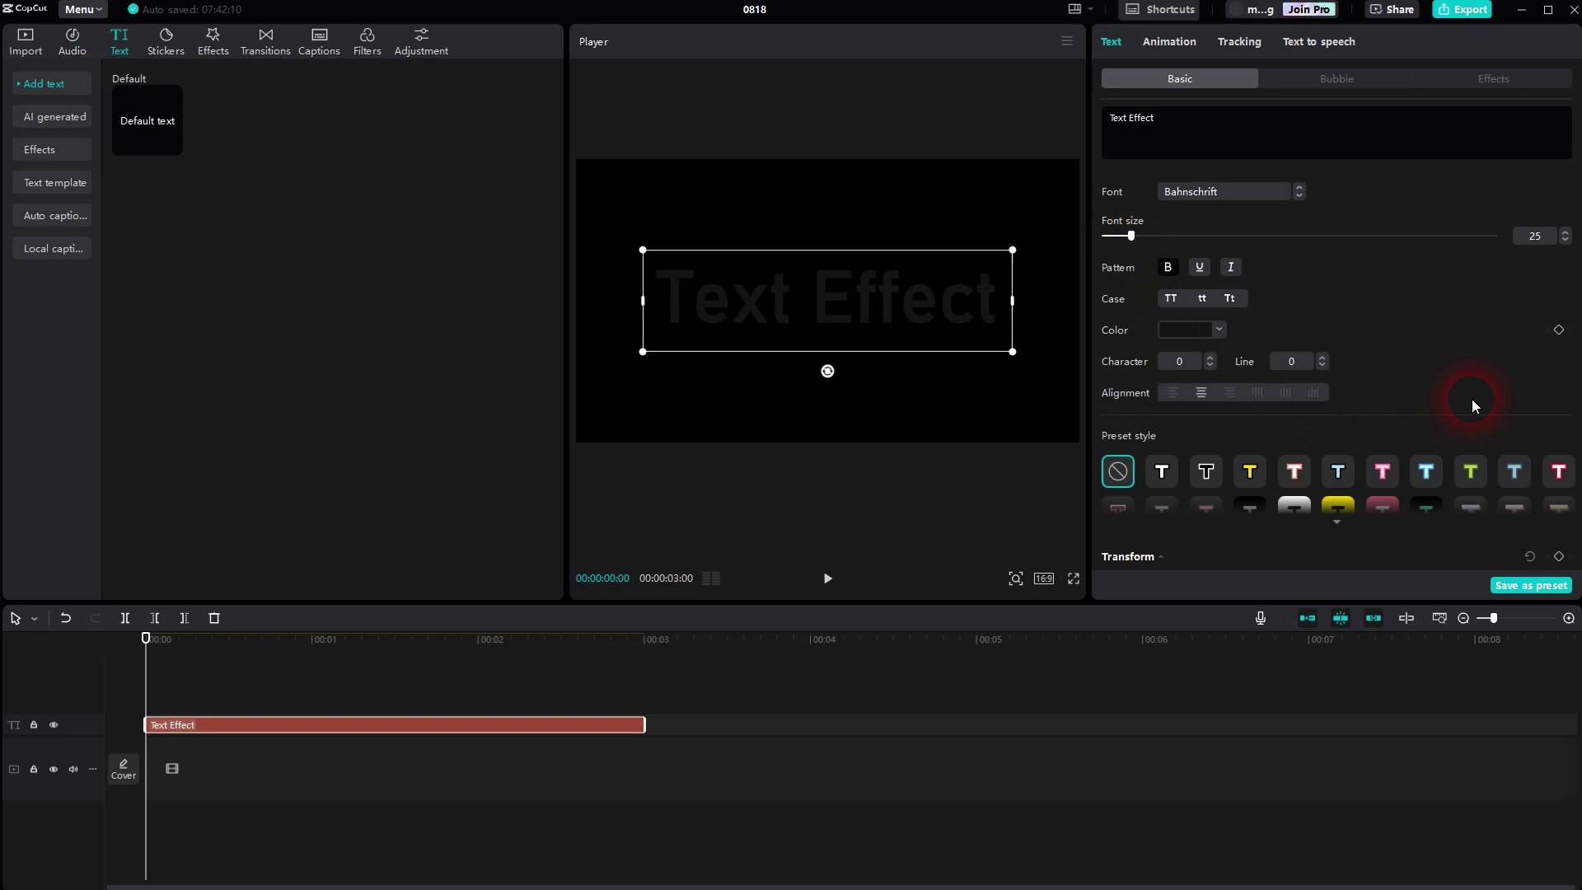
click(863, 583)
click(486, 722)
Step: Duplicate the Text Effect clip onto a second track starting at 00:00
click(241, 773)
click(276, 730)
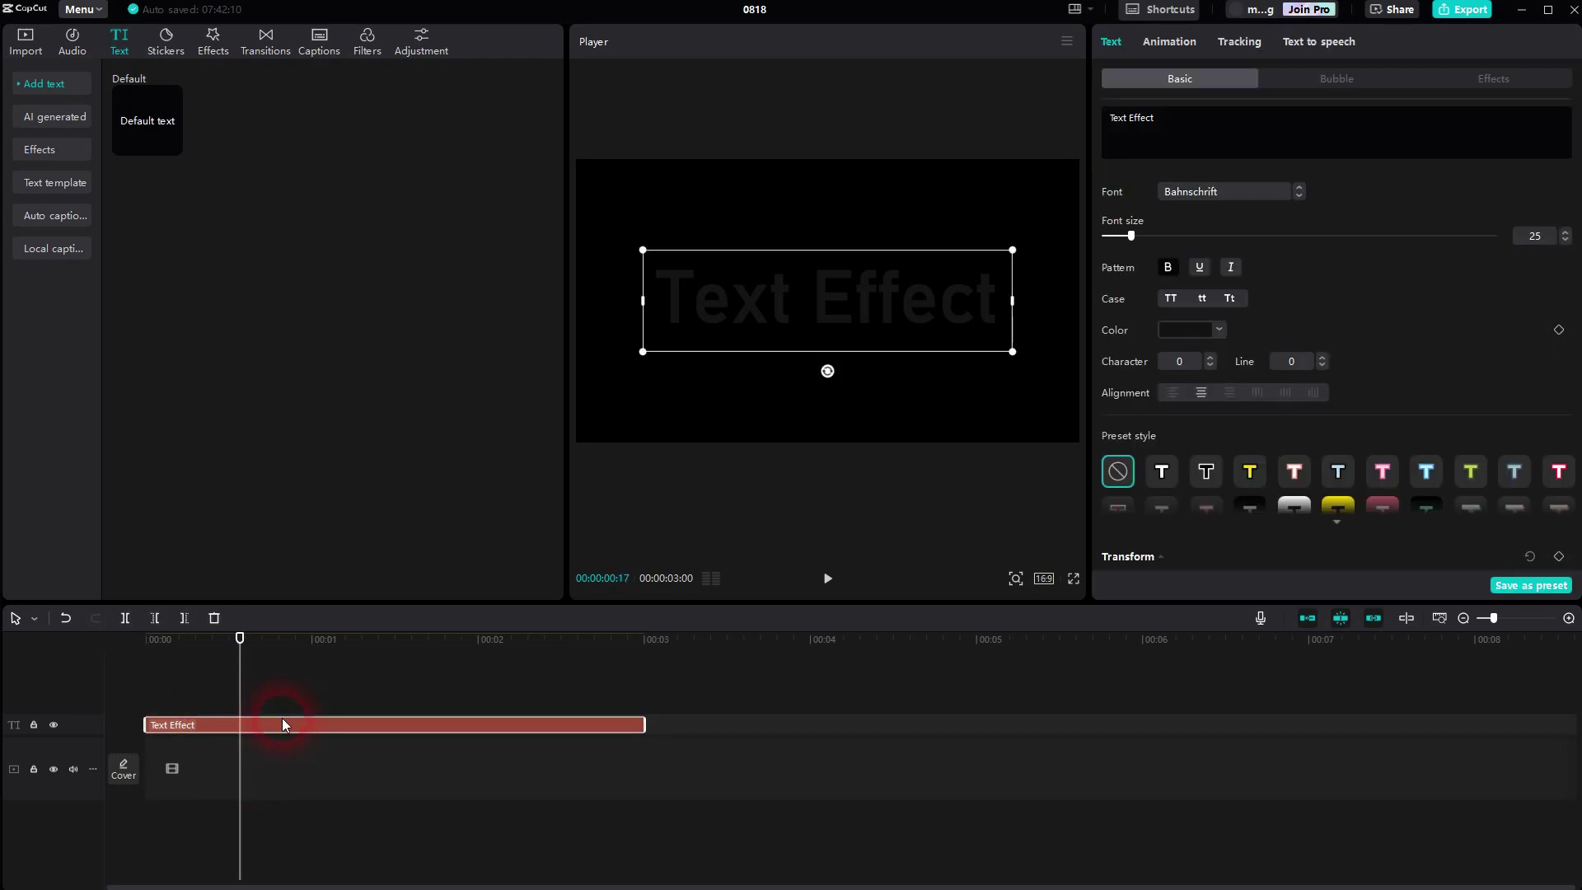
key(ctrl+c)
key(ctrl+v)
drag(296, 705, 167, 706)
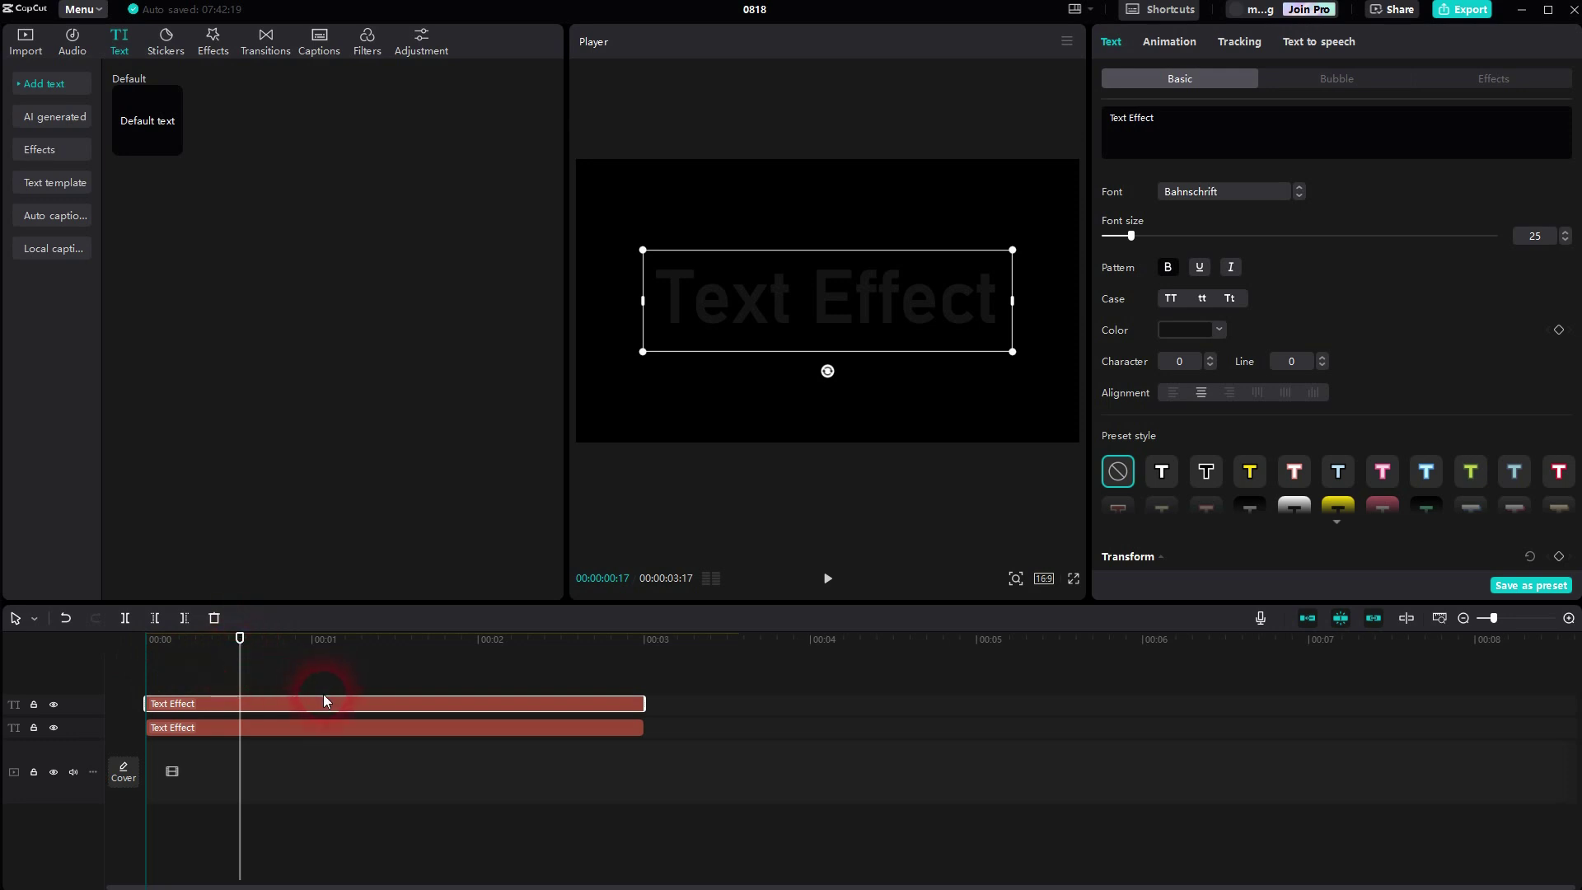
Step: Recolour the top Text Effect copy white FFFFFF
key(ctrl+z)
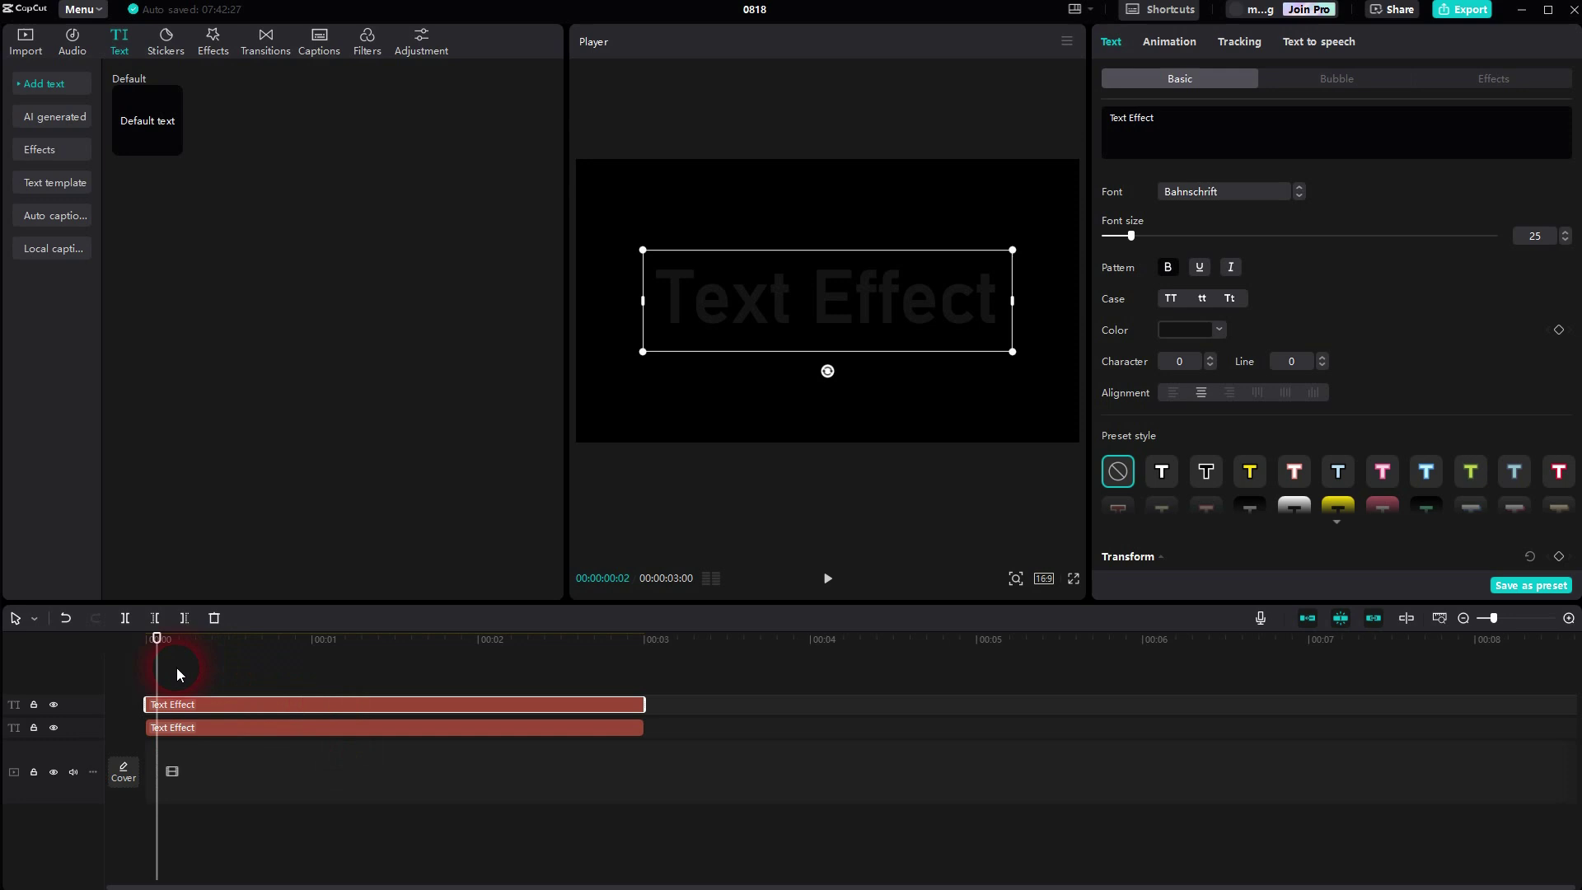
drag(166, 681, 131, 688)
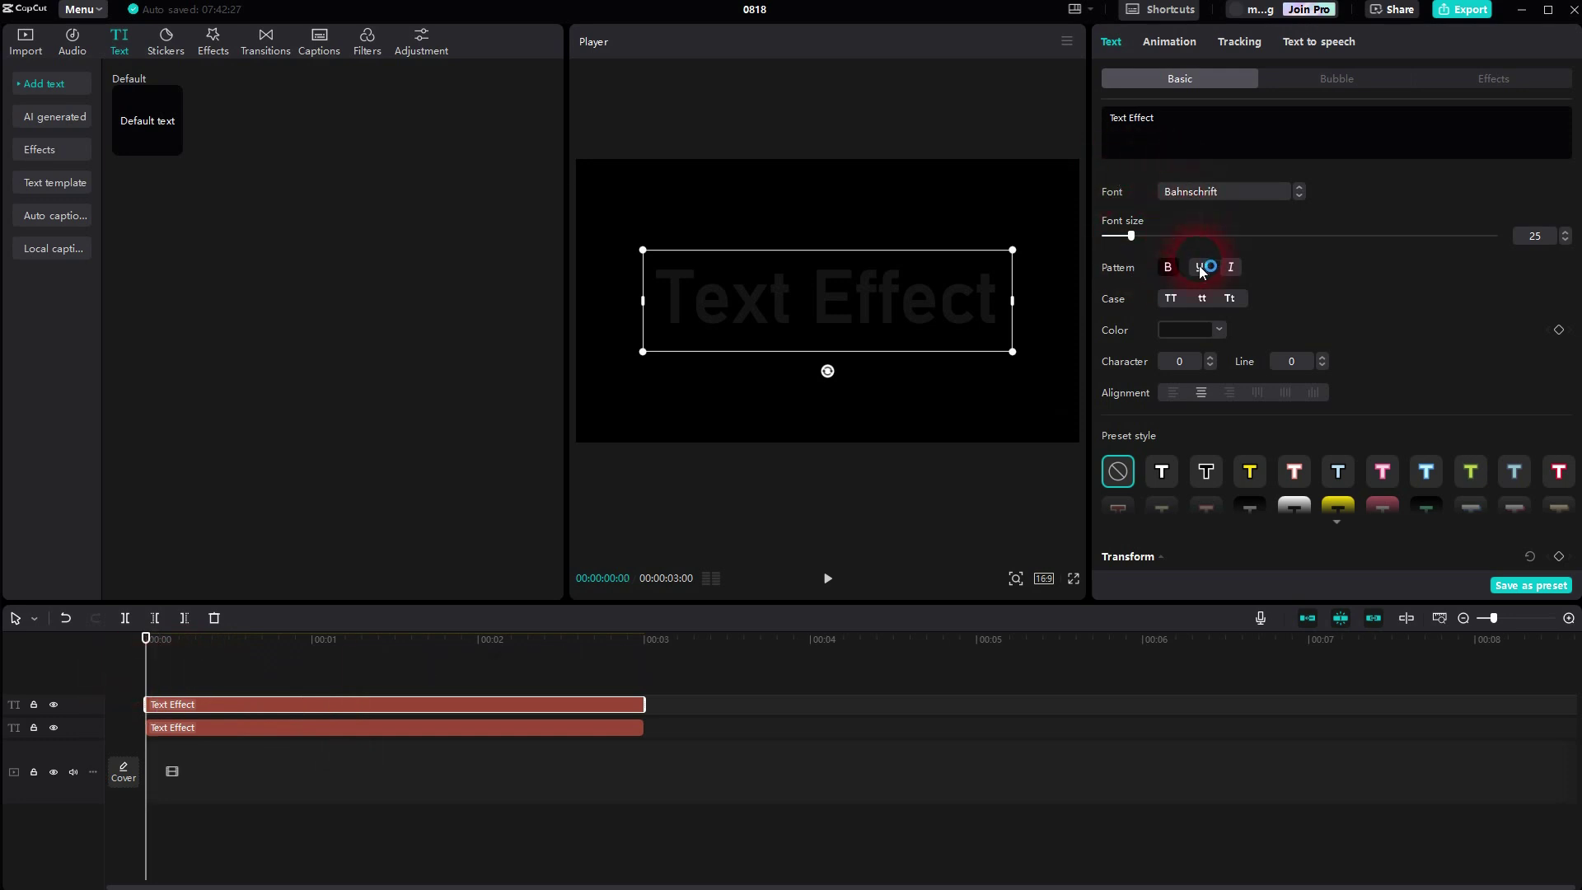
click(1187, 331)
drag(1194, 355, 1045, 351)
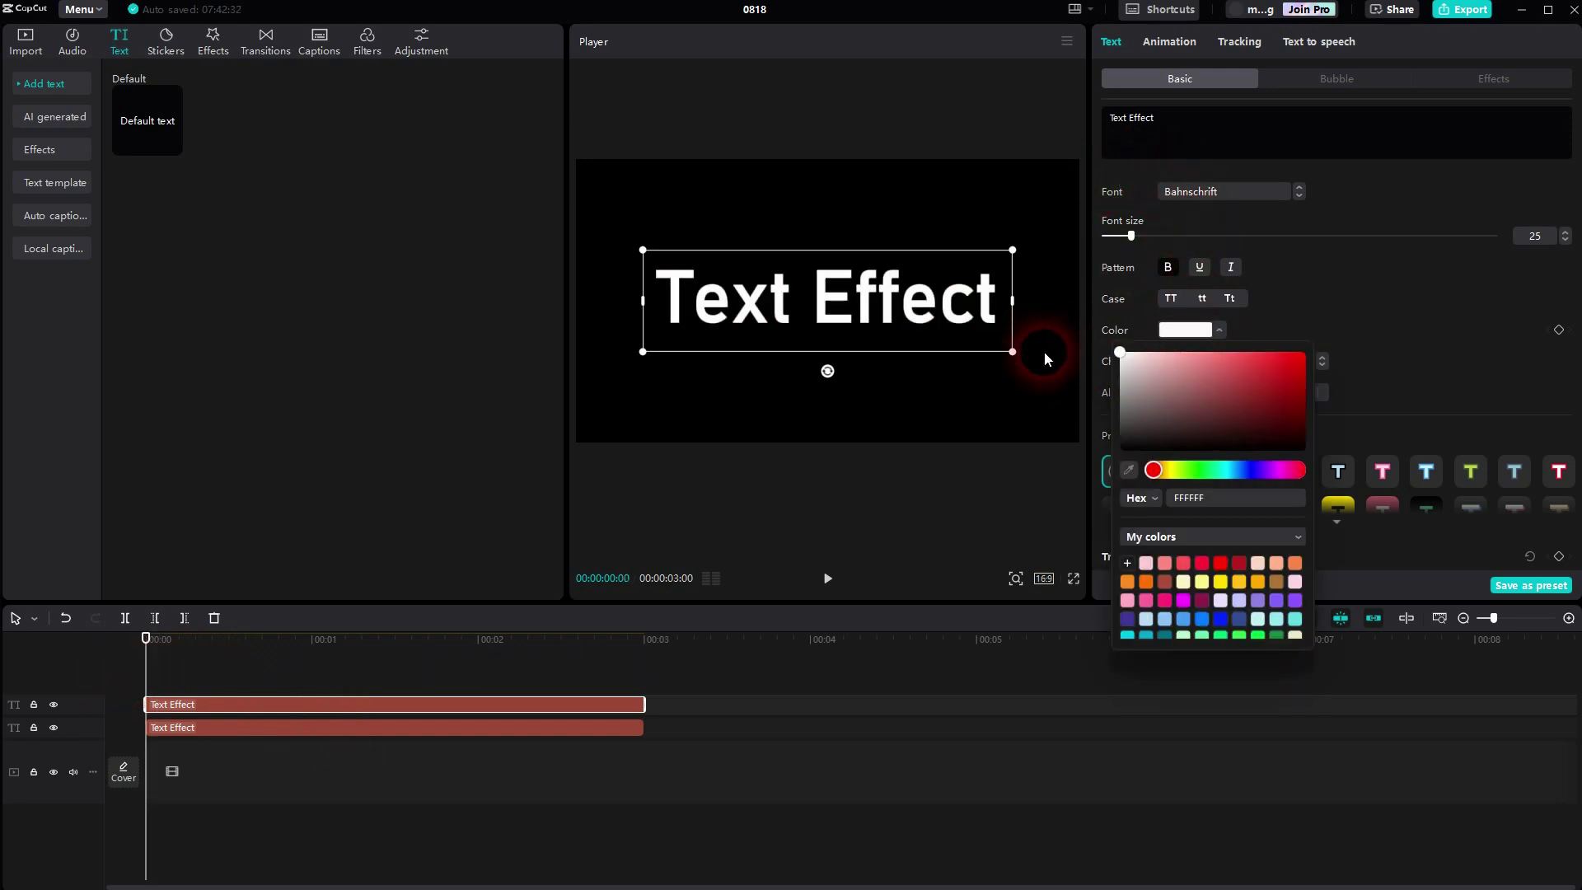
click(1407, 308)
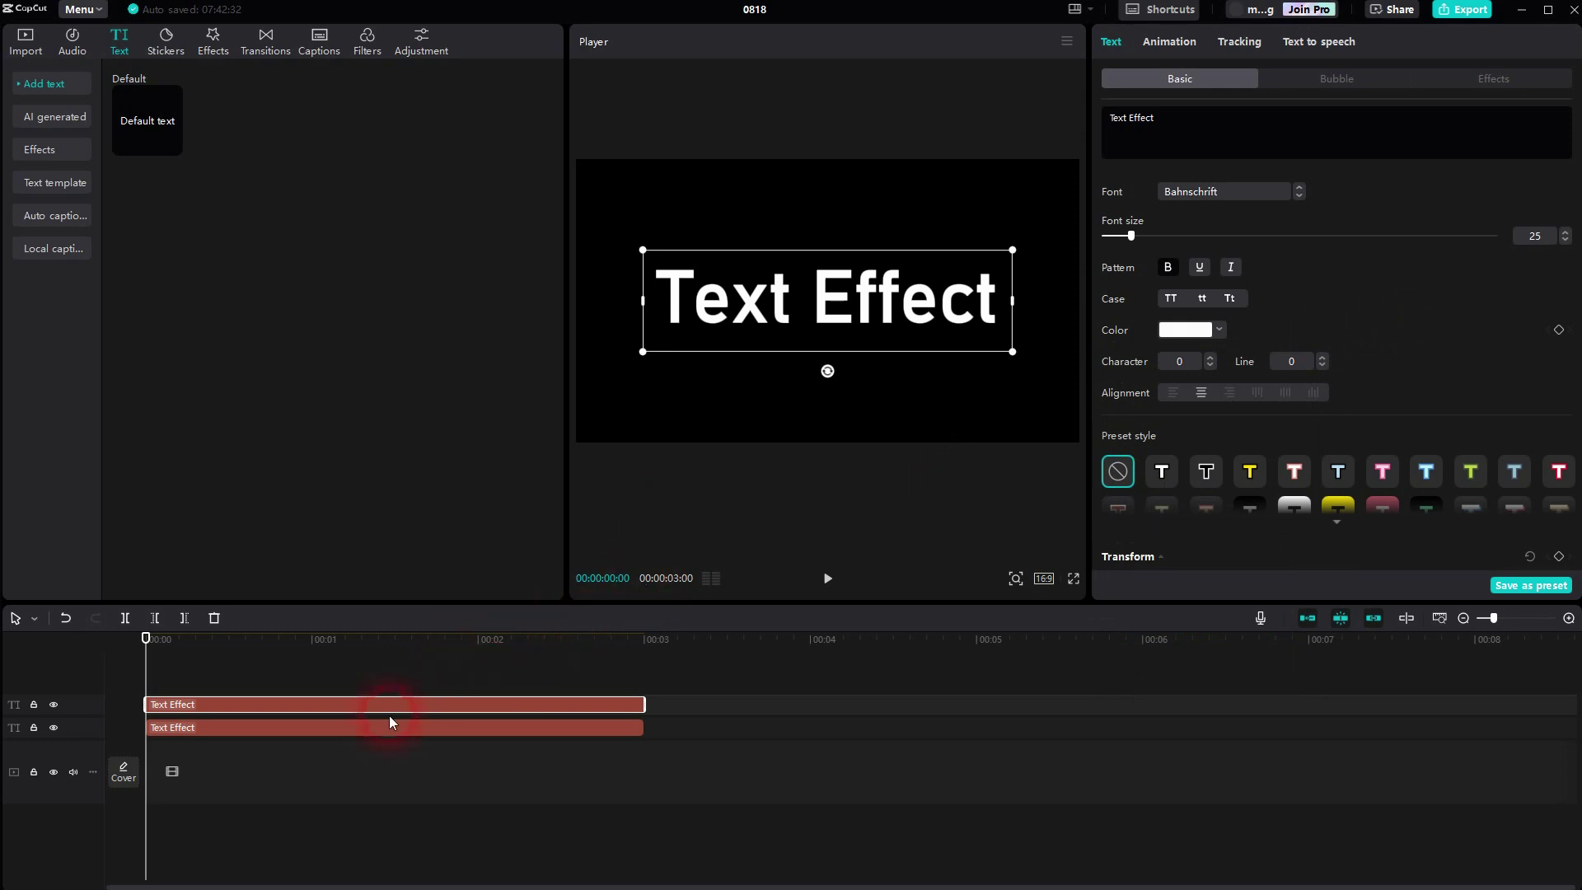
Step: Convert the top white Text Effect clip into a compound clip, Compound clip1
right_click(294, 700)
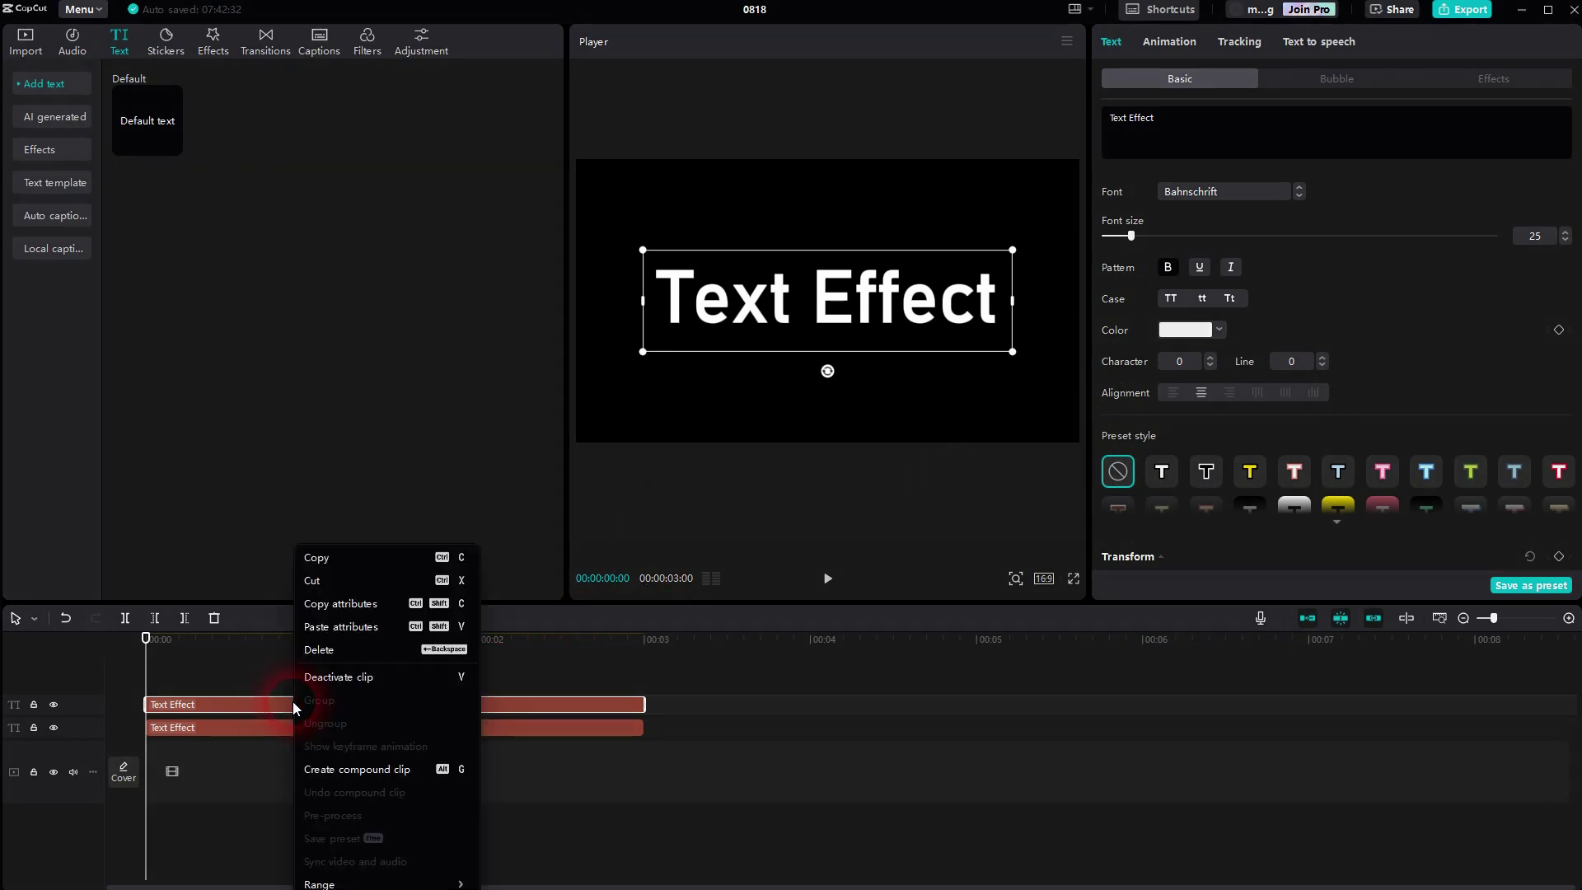
click(333, 773)
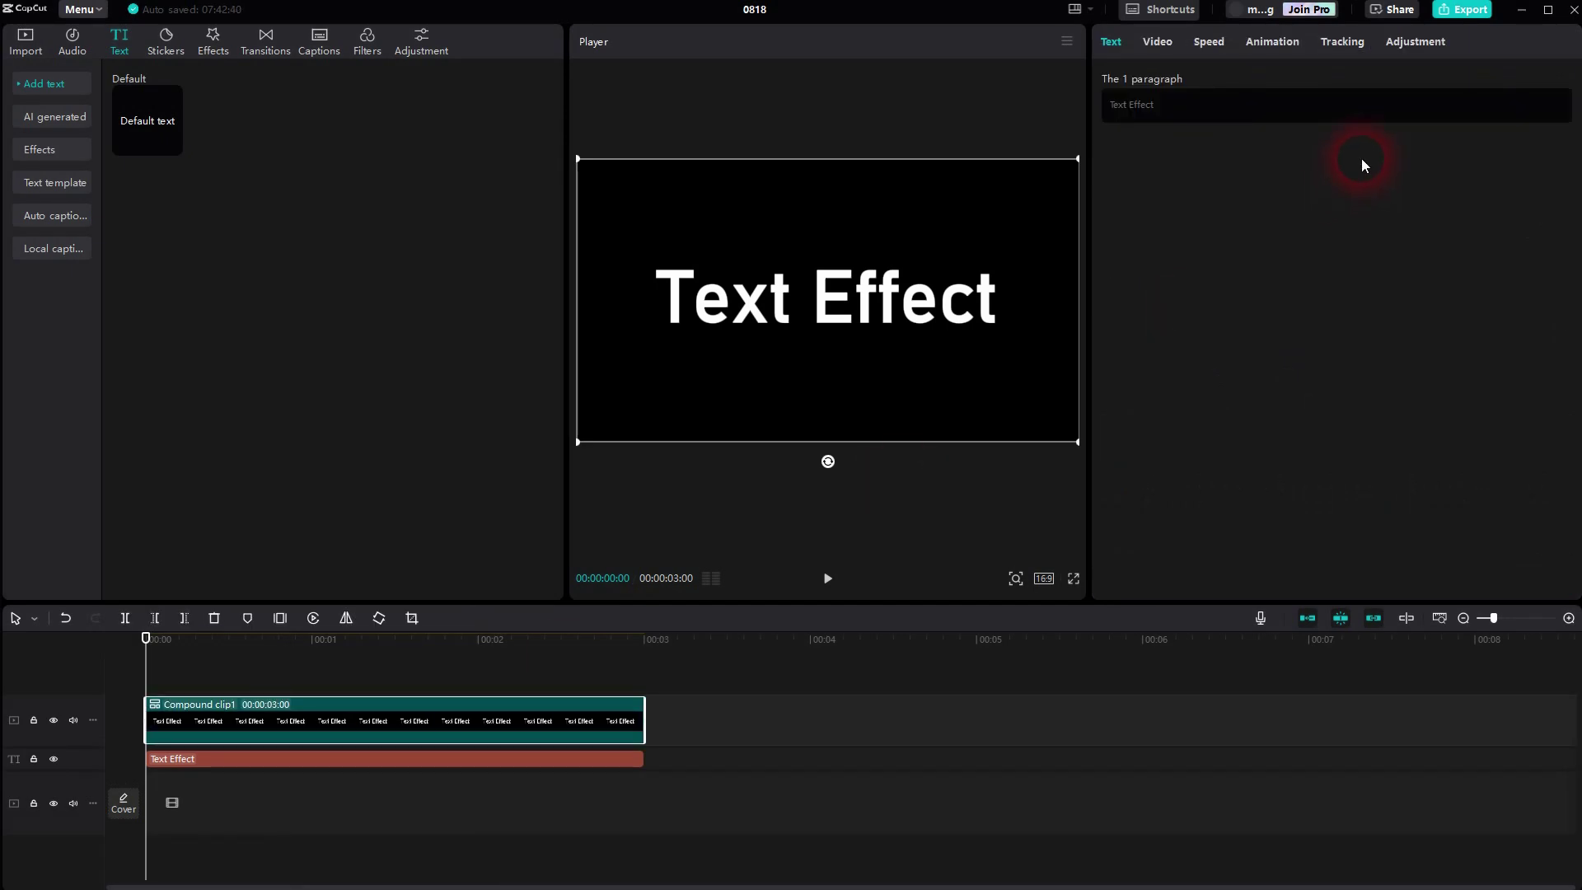
Step: Apply a Horizontal mask to Compound clip1, rotated -90° at X -685, hiding the title
click(1158, 43)
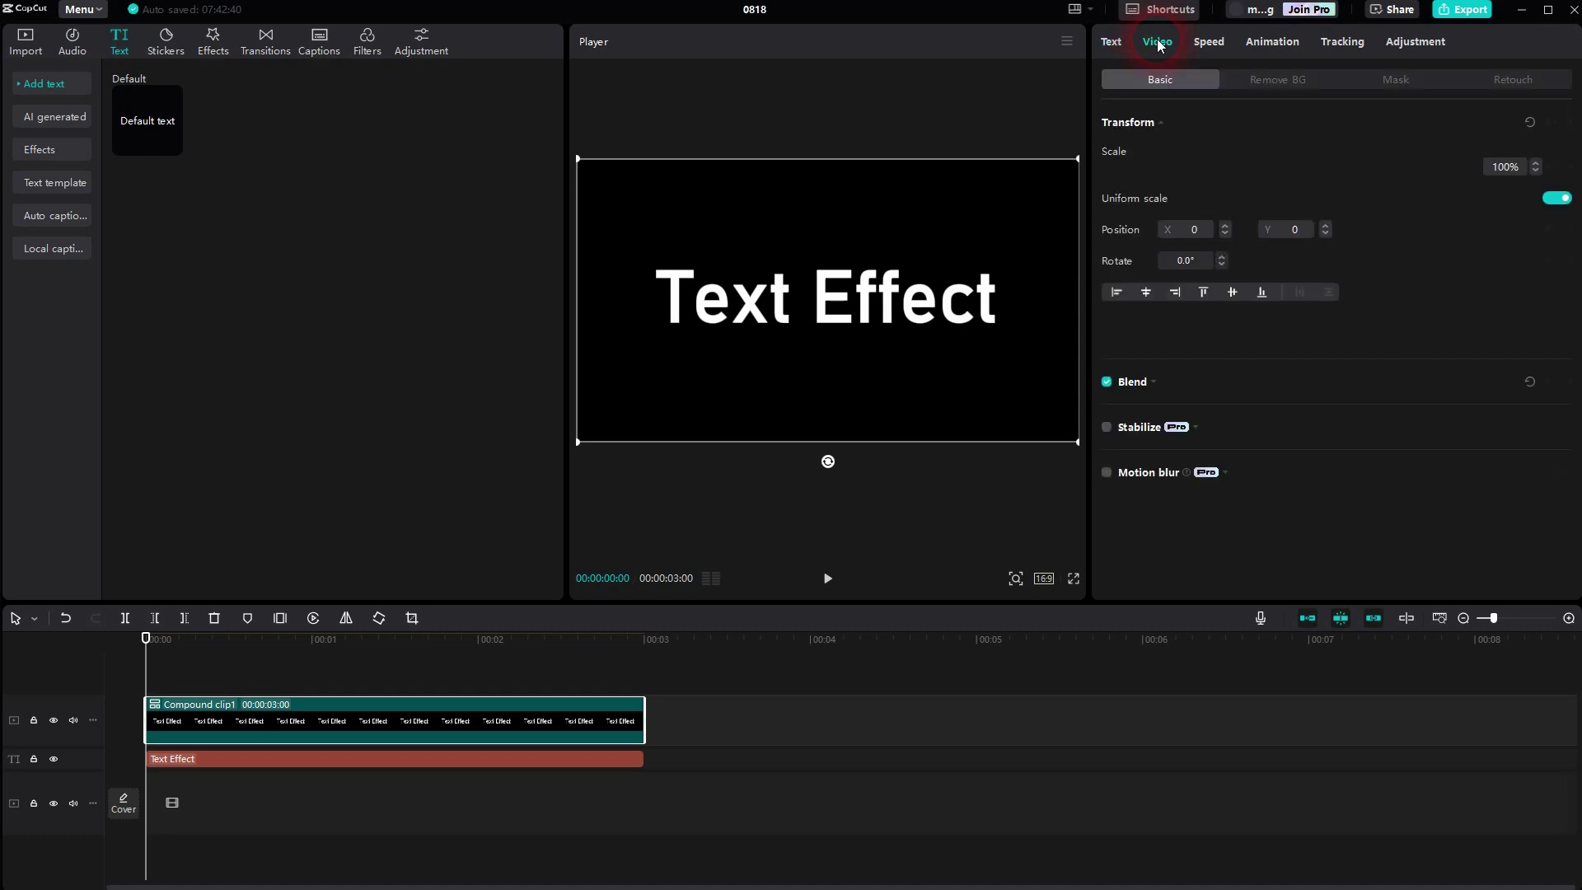
click(1401, 80)
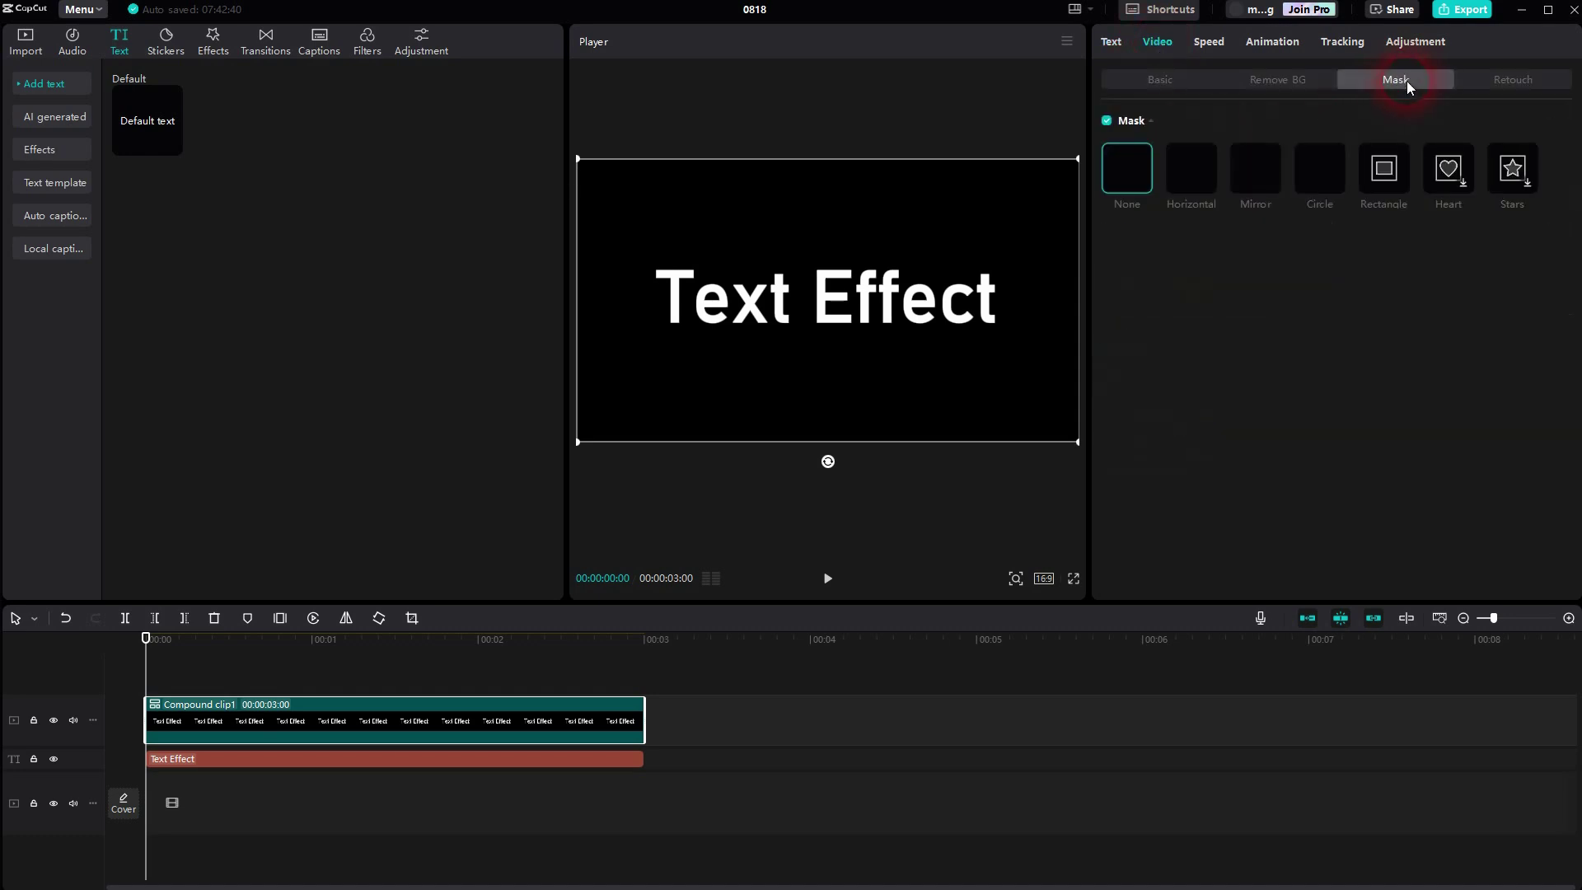
click(1204, 181)
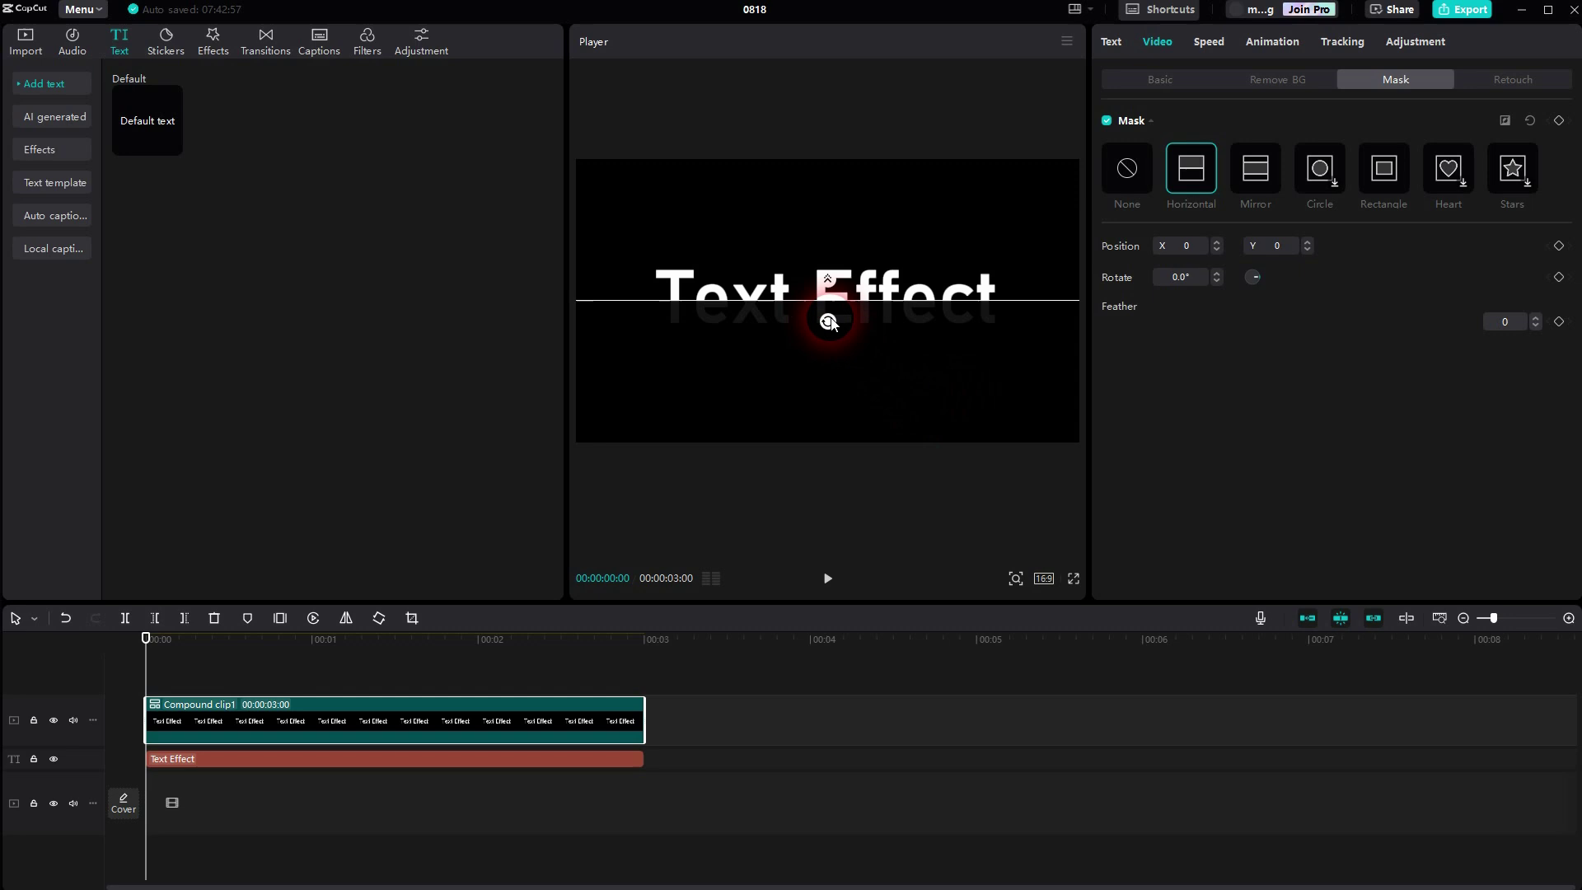
drag(831, 321, 698, 284)
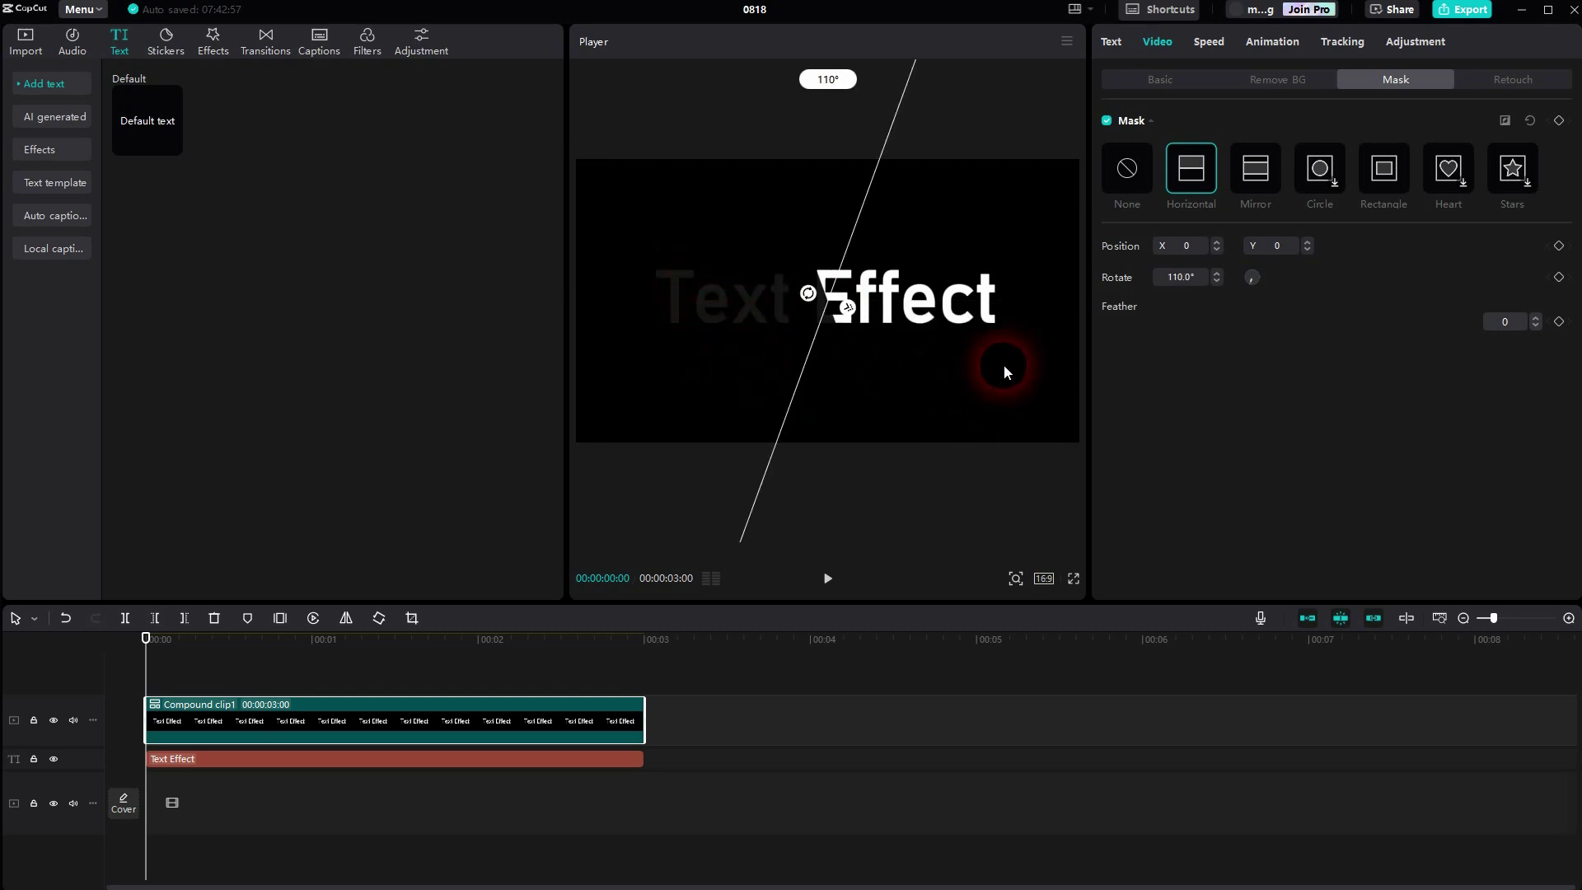
drag(1003, 364, 660, 308)
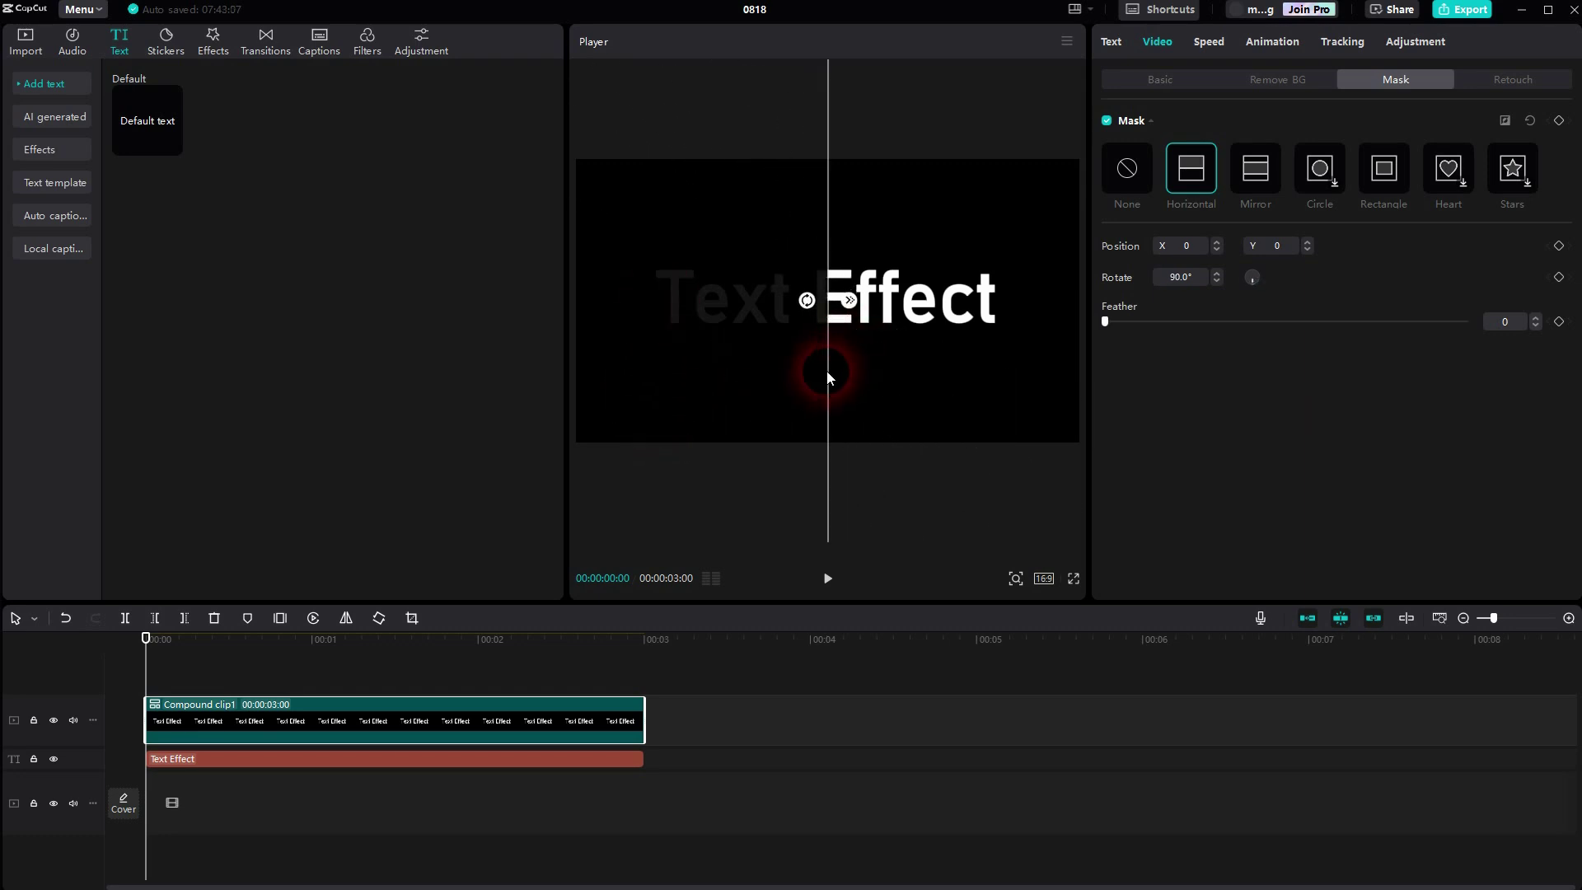
drag(827, 371, 694, 375)
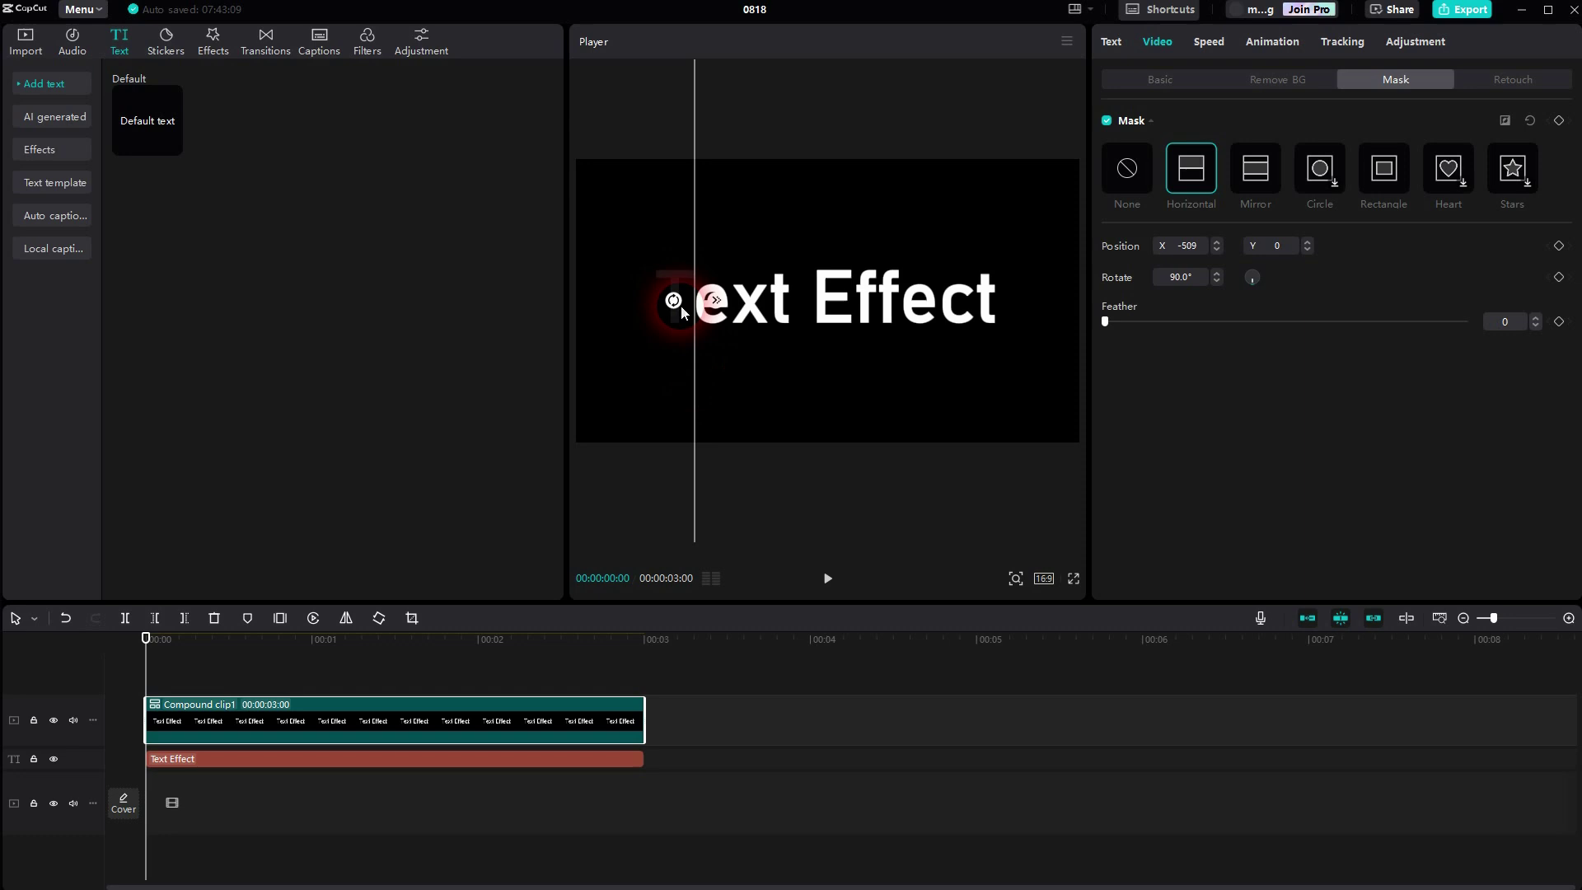
drag(682, 307, 647, 345)
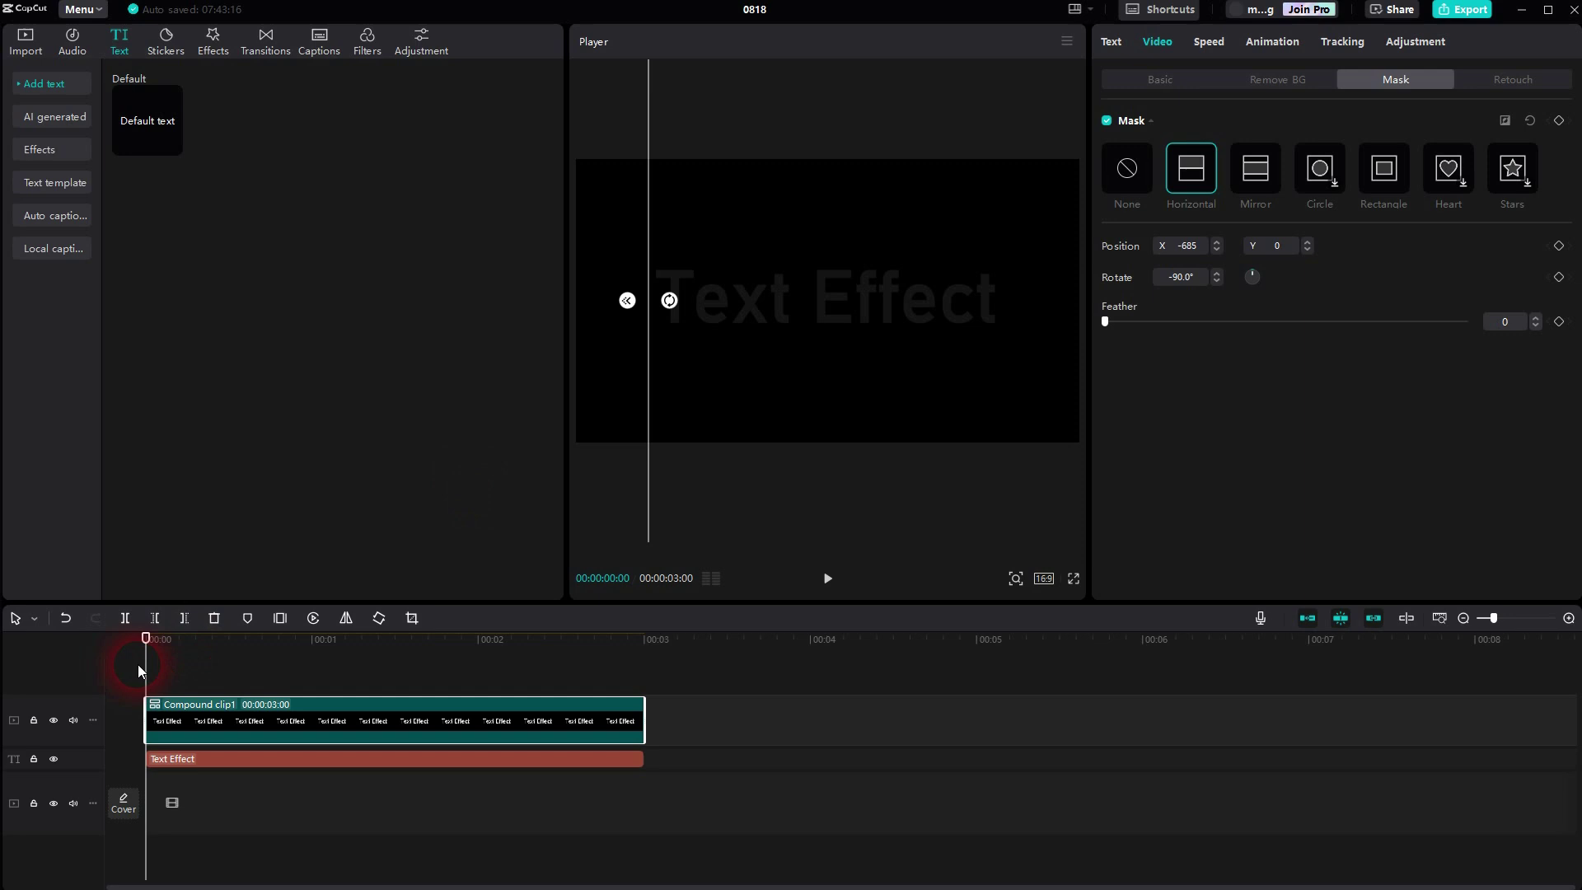
mouse_move(141, 670)
mouse_down()
mouse_move(187, 654)
mouse_move(116, 672)
mouse_up()
Step: Keyframe the mask position at 00:00 and 00:03, sweeping the line past the title
click(1558, 245)
drag(145, 653, 684, 670)
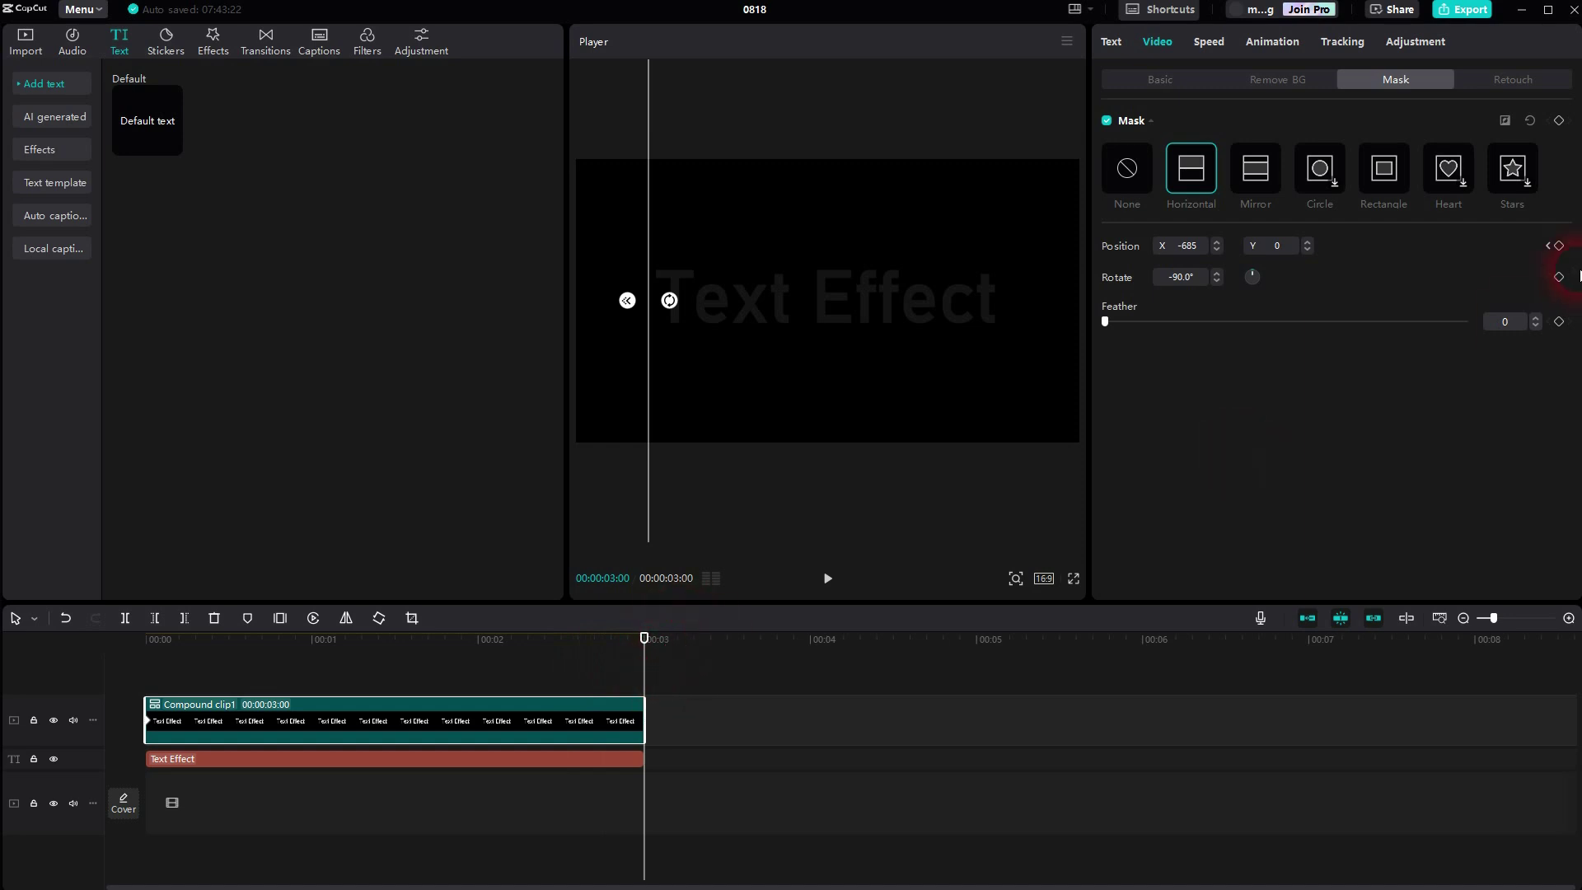
click(1559, 245)
drag(647, 193, 1012, 199)
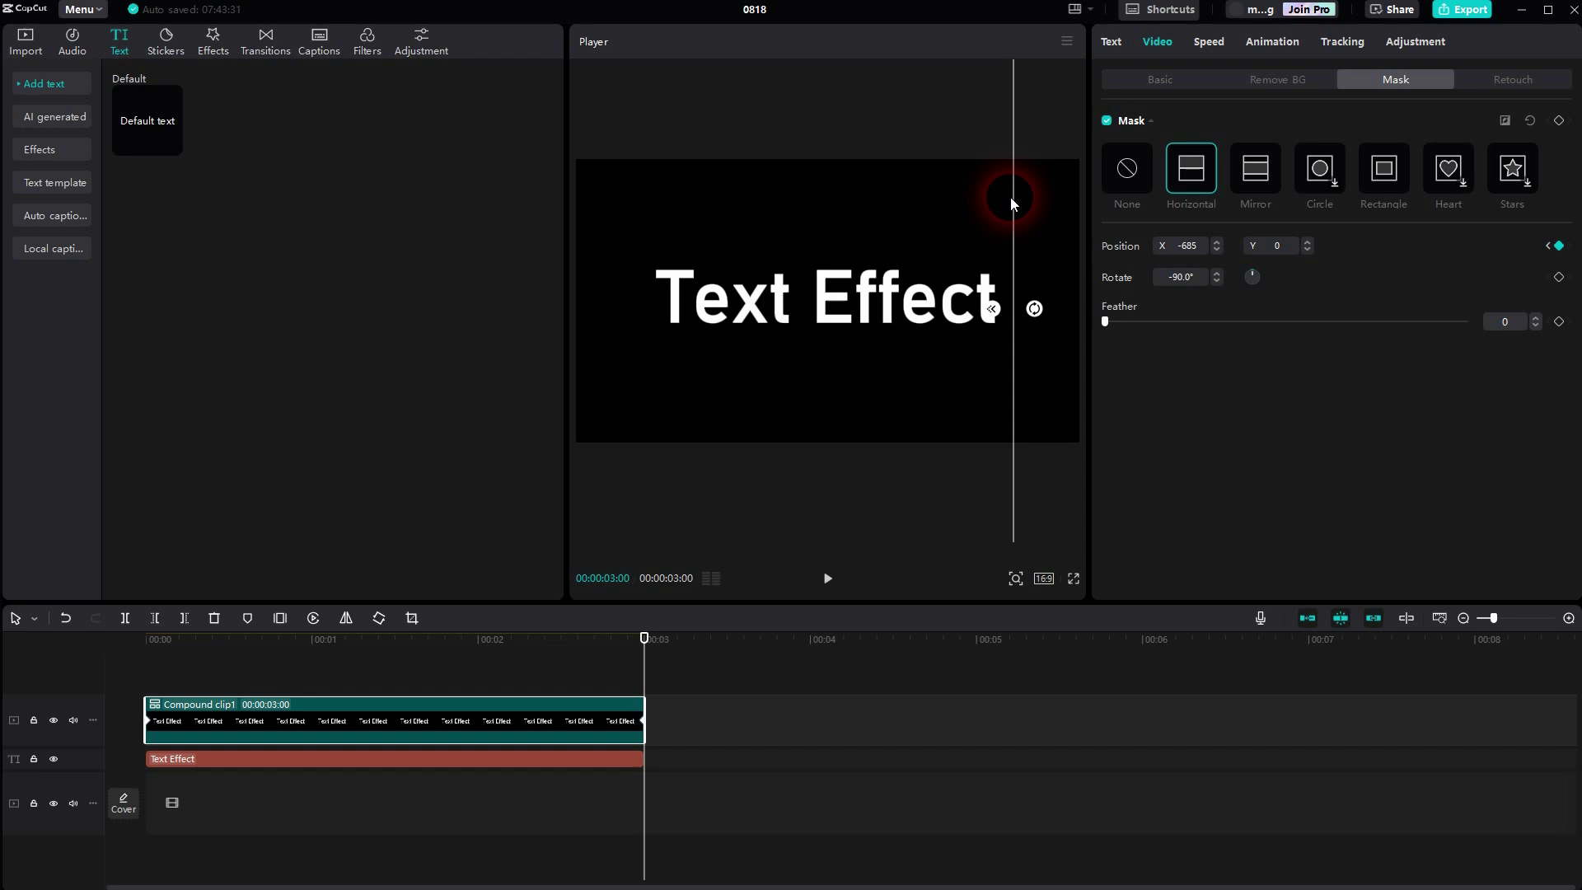
Step: Play the clip from the start to preview the left-to-right reveal
click(552, 665)
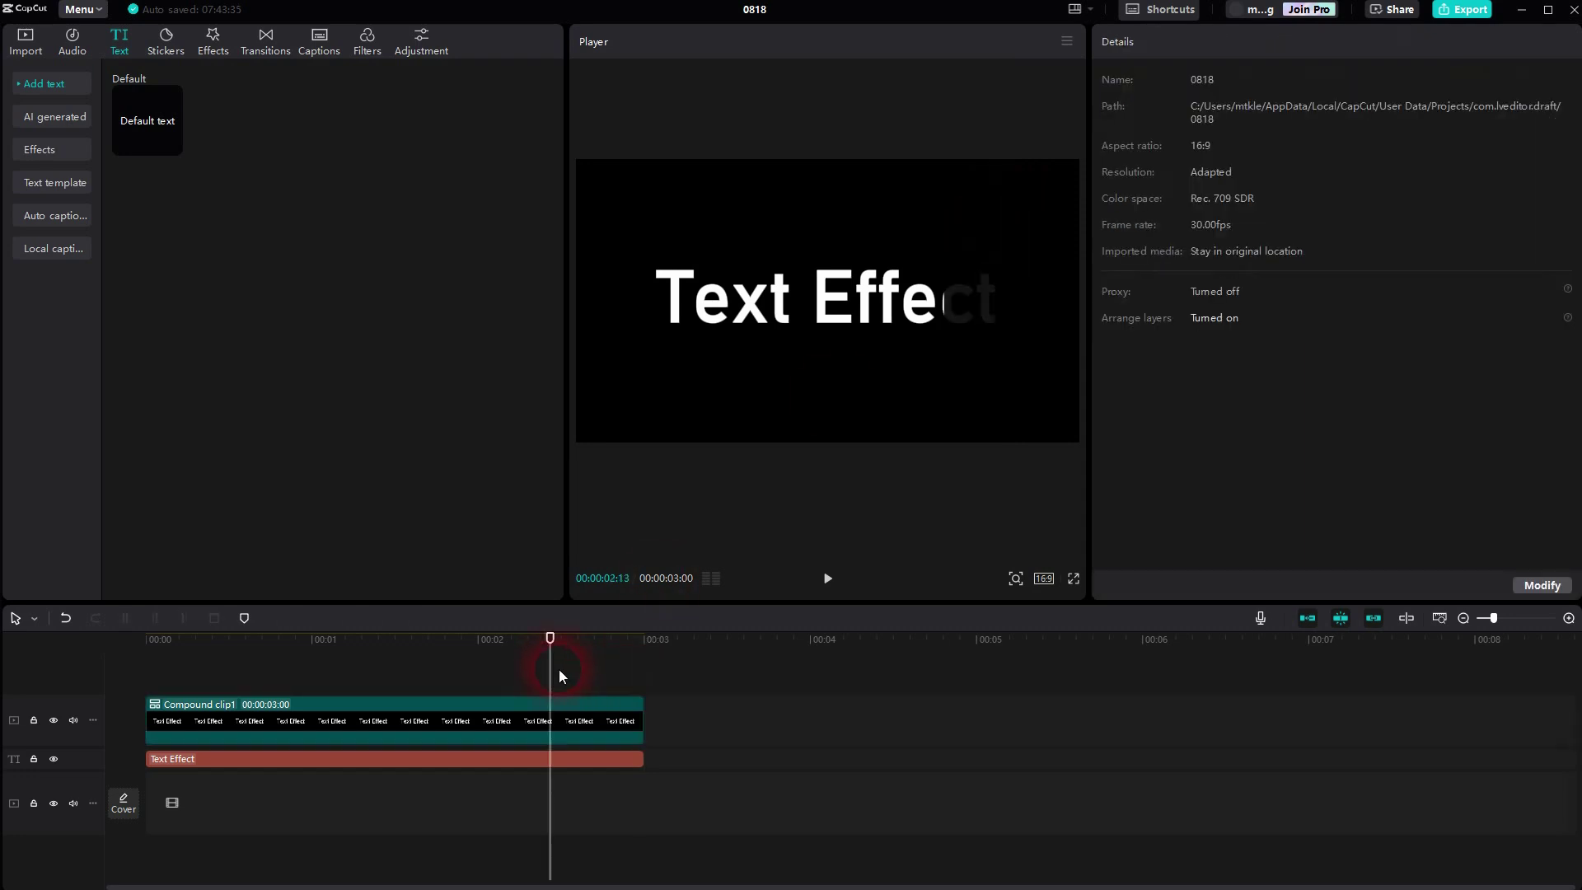
drag(547, 688, 50, 699)
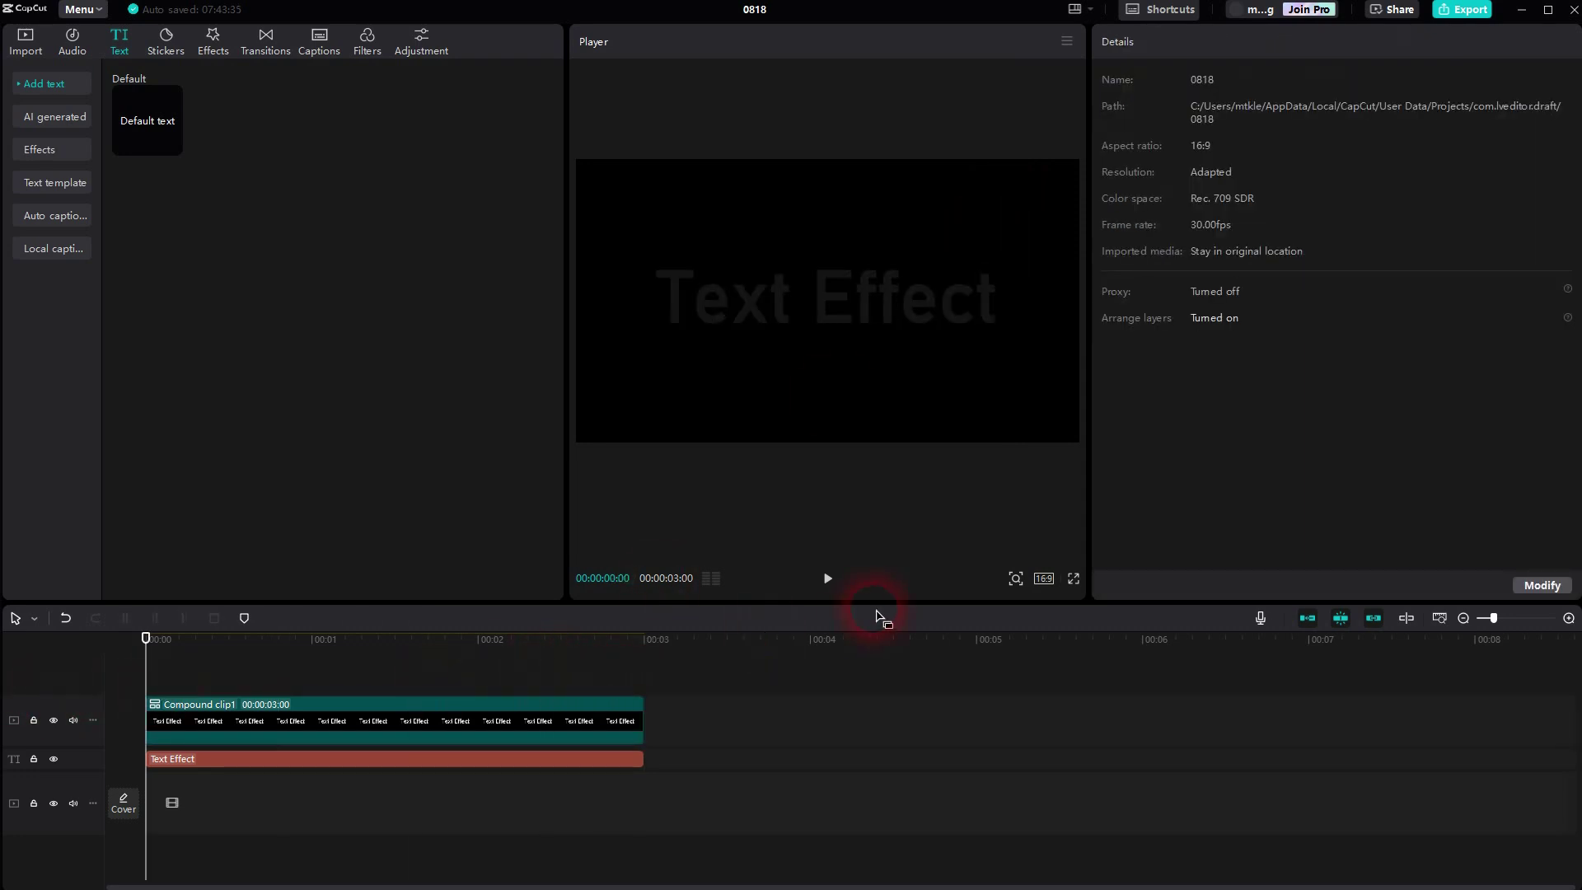
click(829, 582)
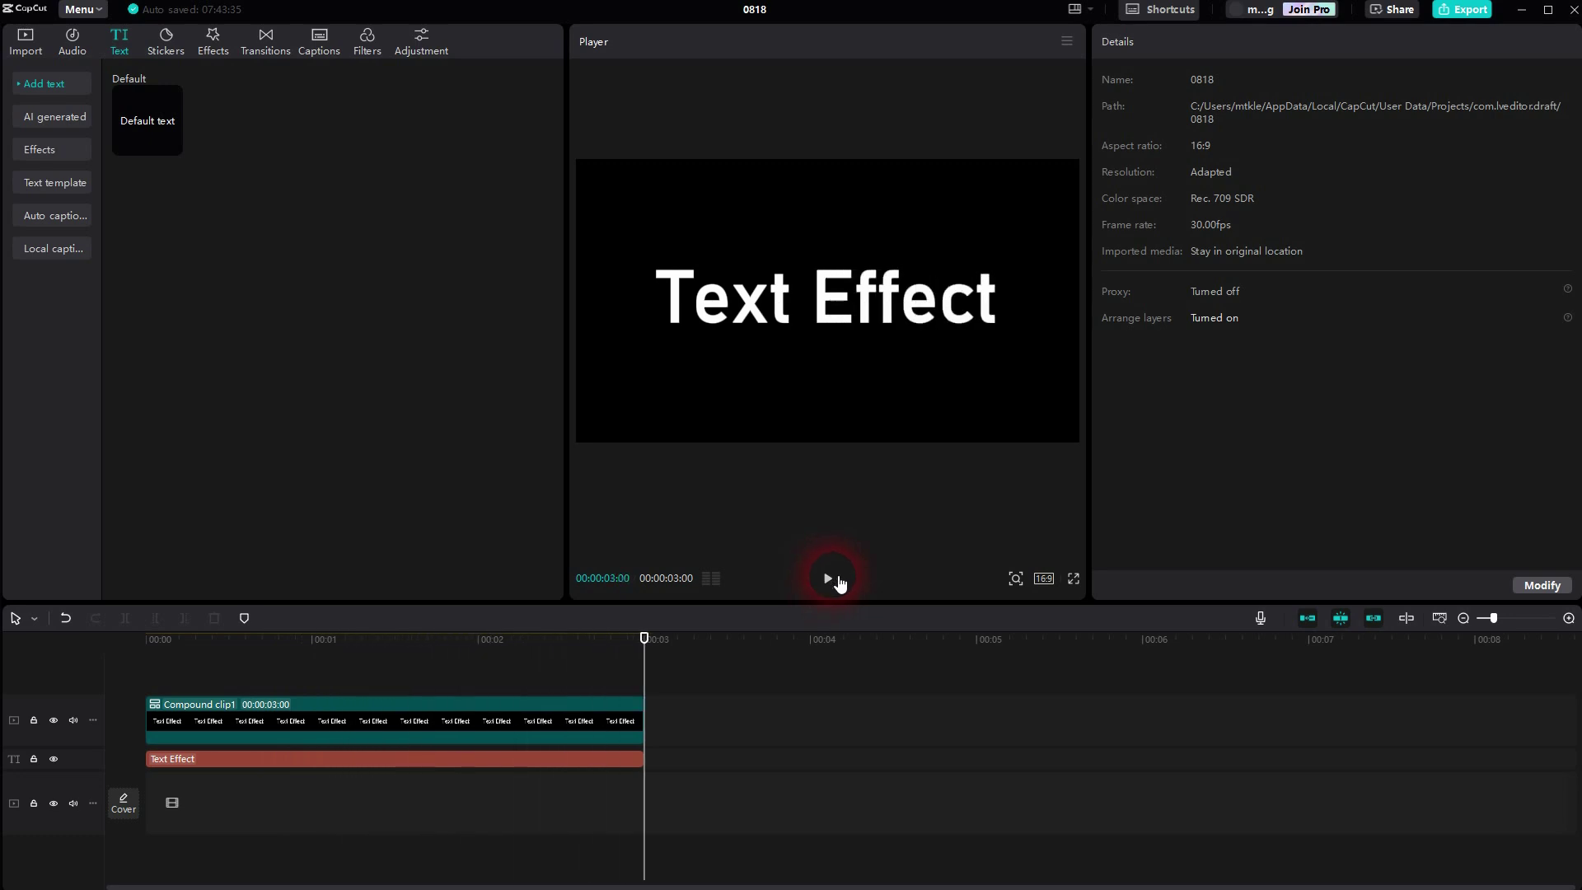
click(656, 670)
drag(655, 670, 81, 695)
Step: Add a new text layer reading 'I' in bold at font size 33
click(170, 144)
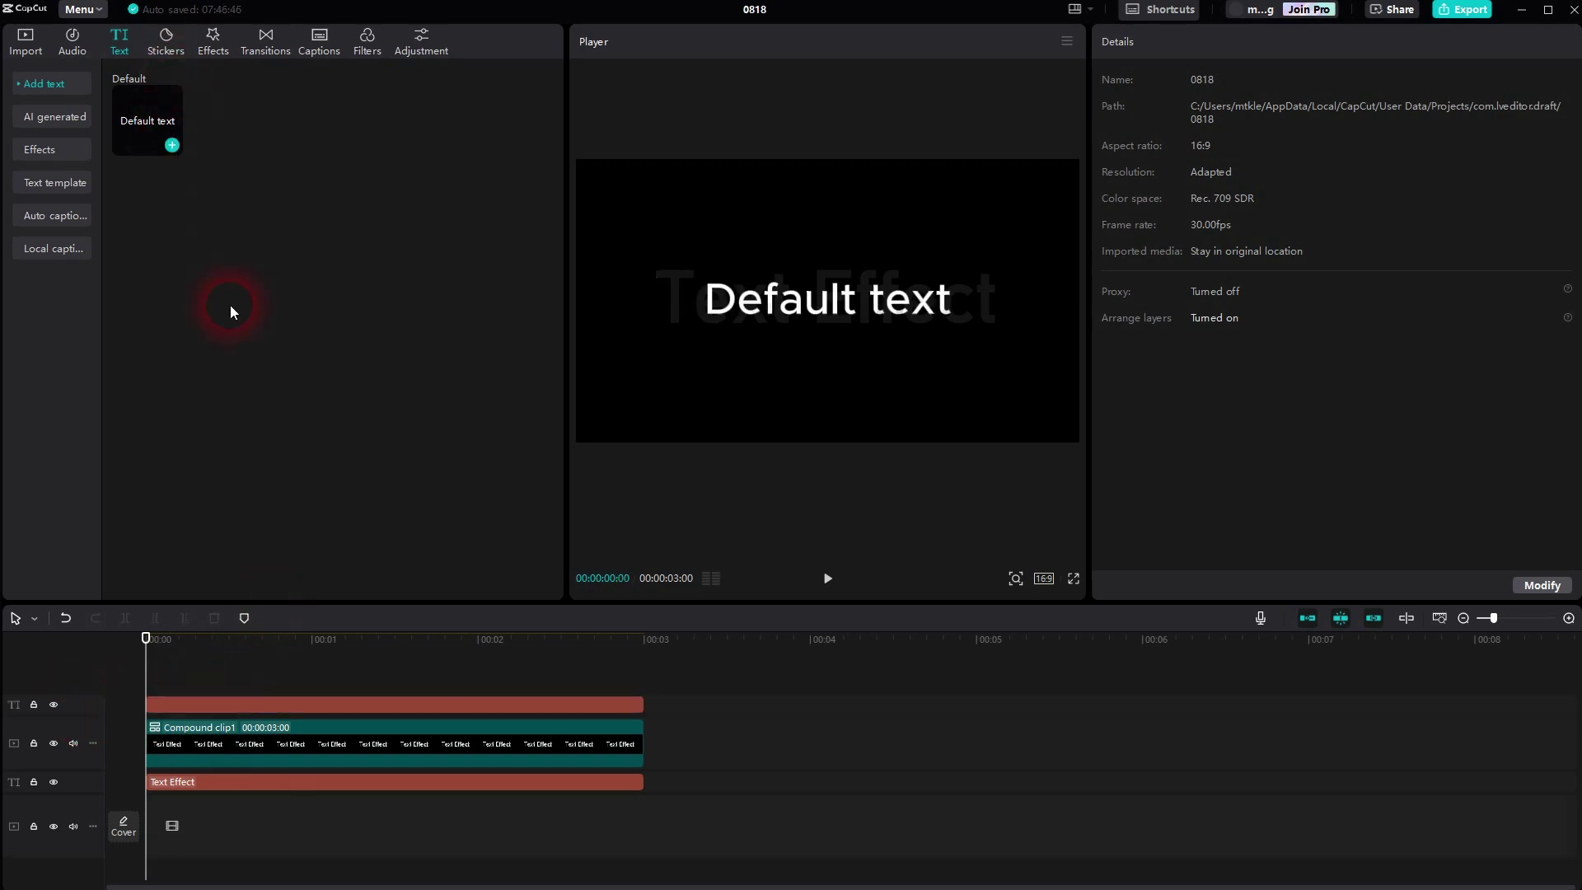
drag(1180, 132, 1095, 120)
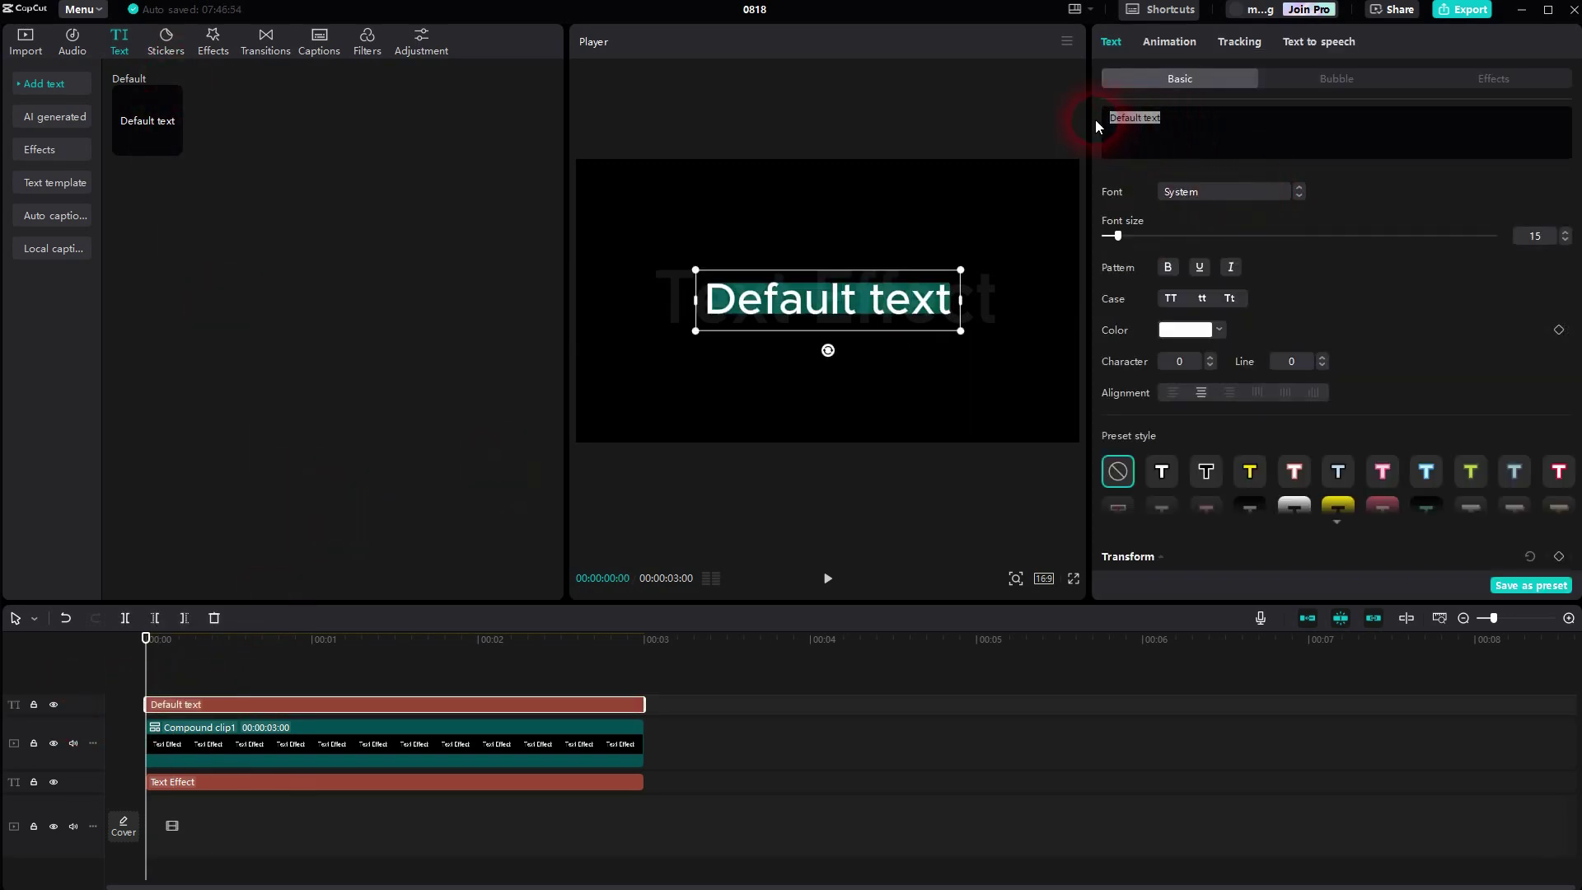
text(I)
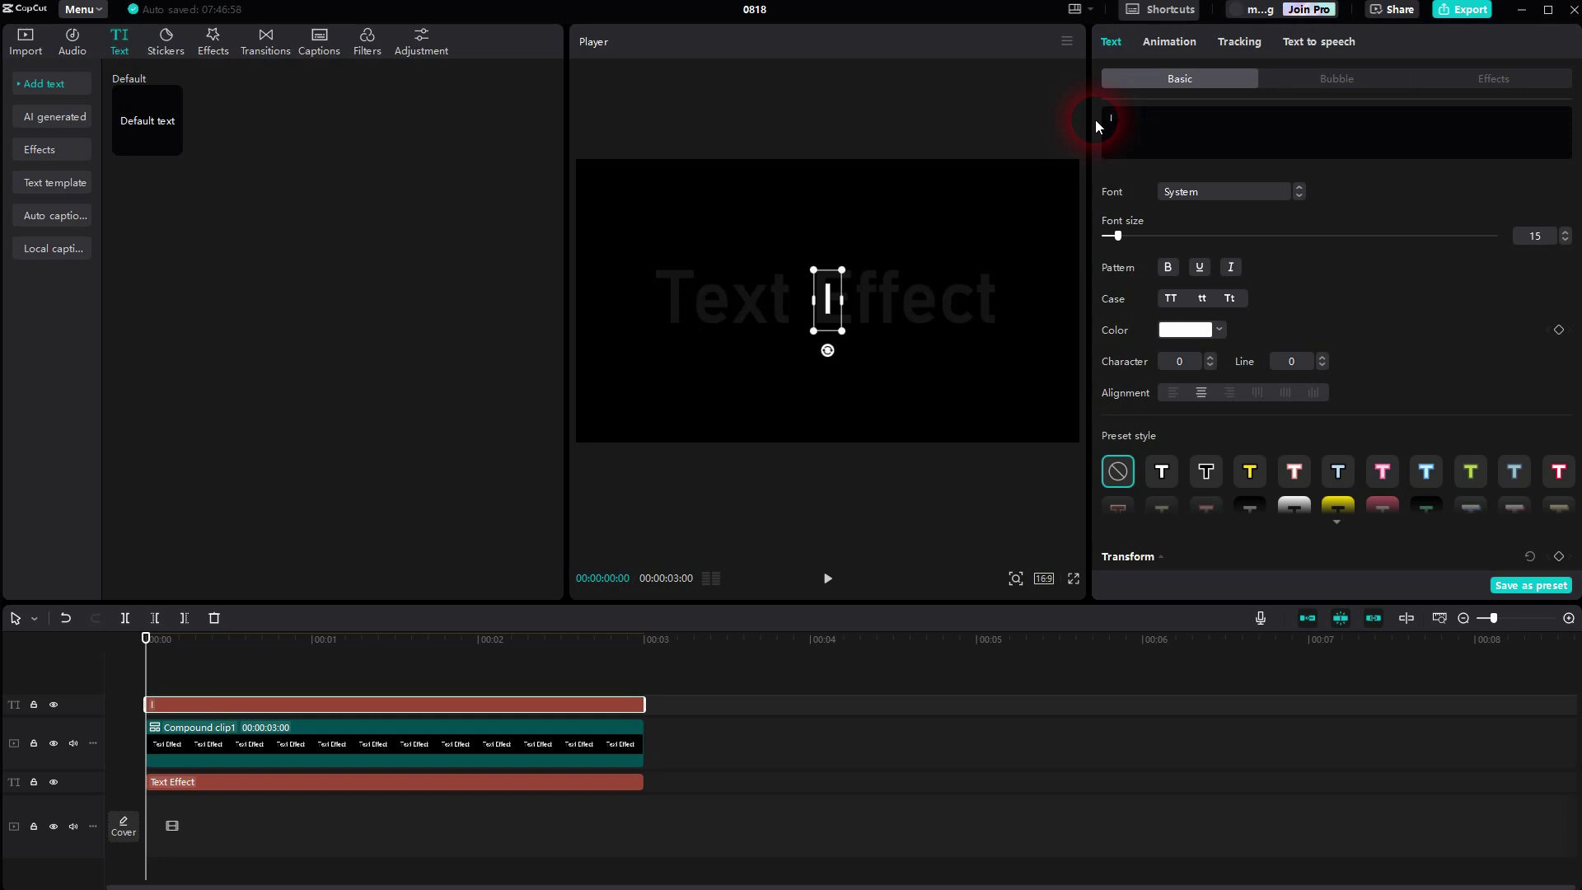
click(1169, 266)
drag(1120, 236, 1144, 240)
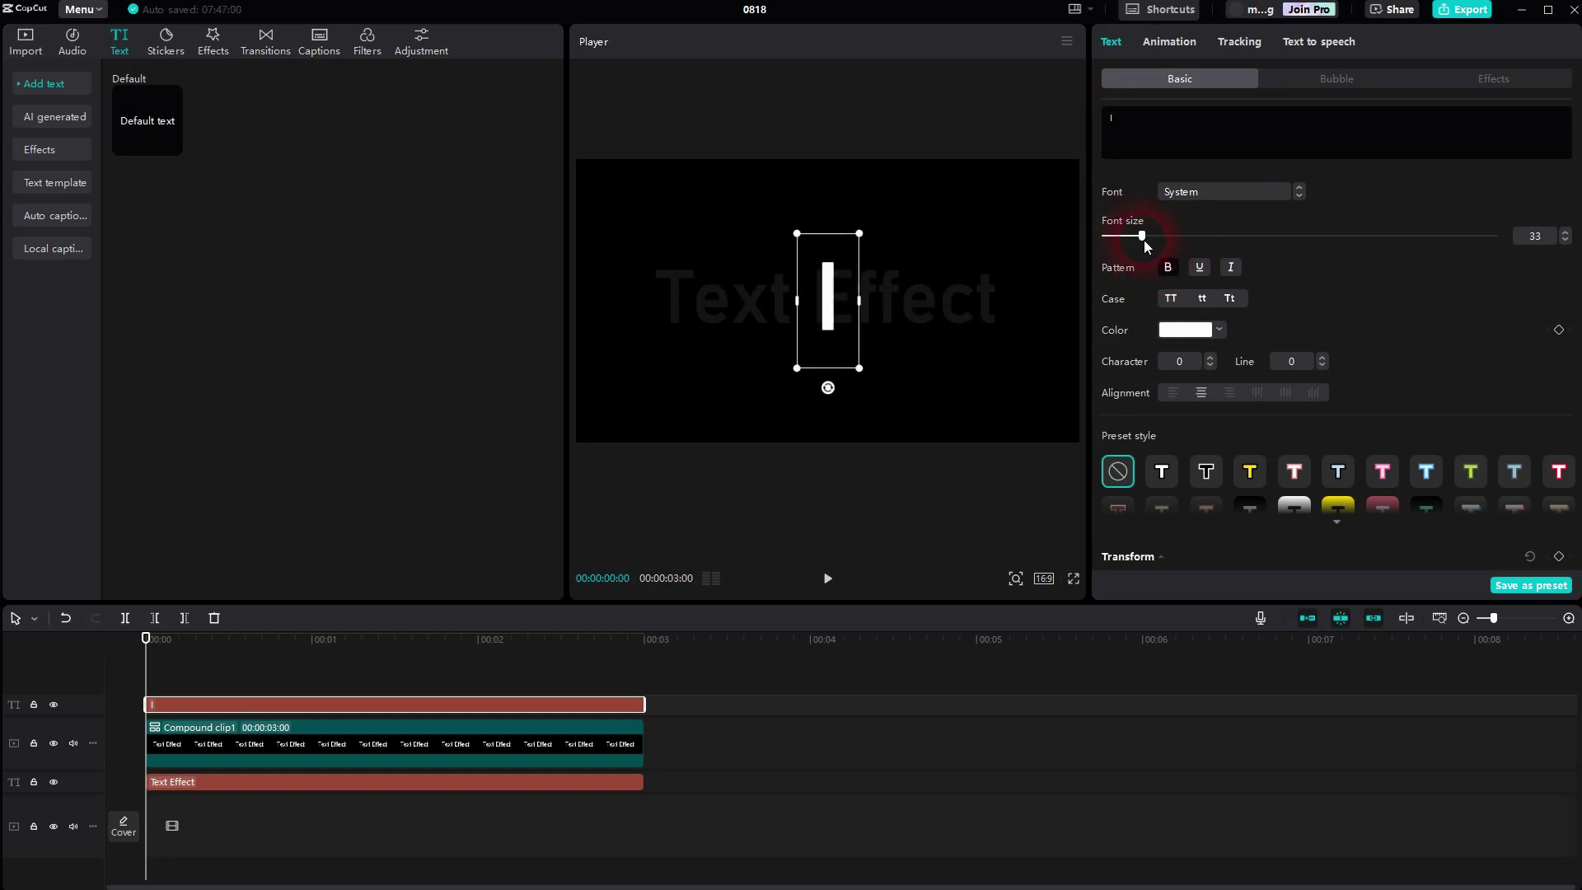
click(1230, 271)
Step: Colour the I text dark red
click(1195, 331)
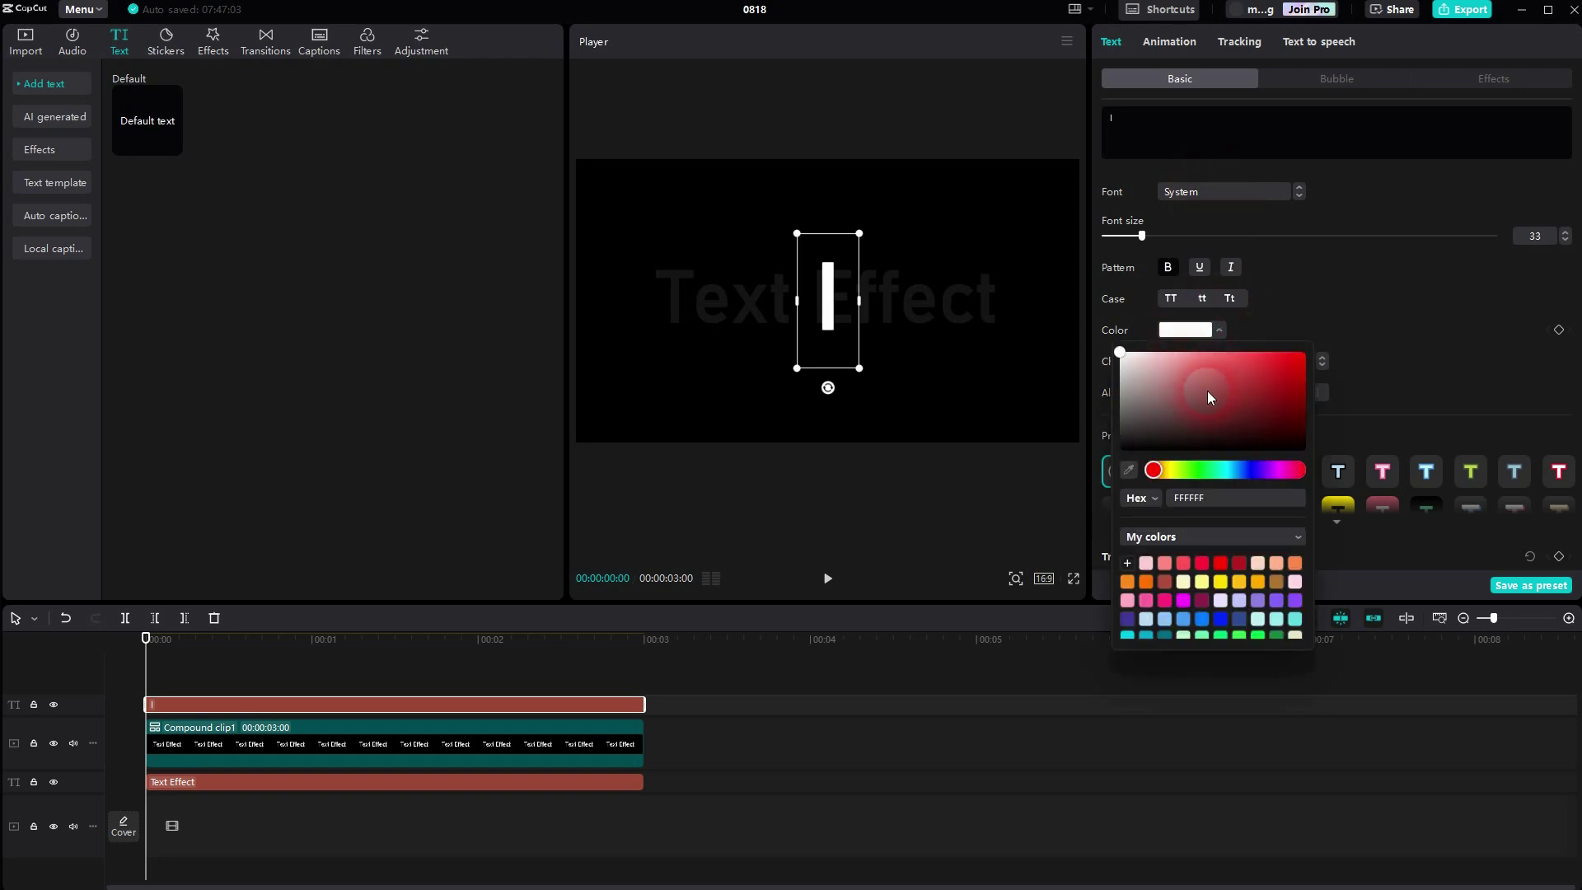
mouse_move(1198, 398)
mouse_down()
mouse_move(1313, 366)
mouse_move(1224, 413)
mouse_up()
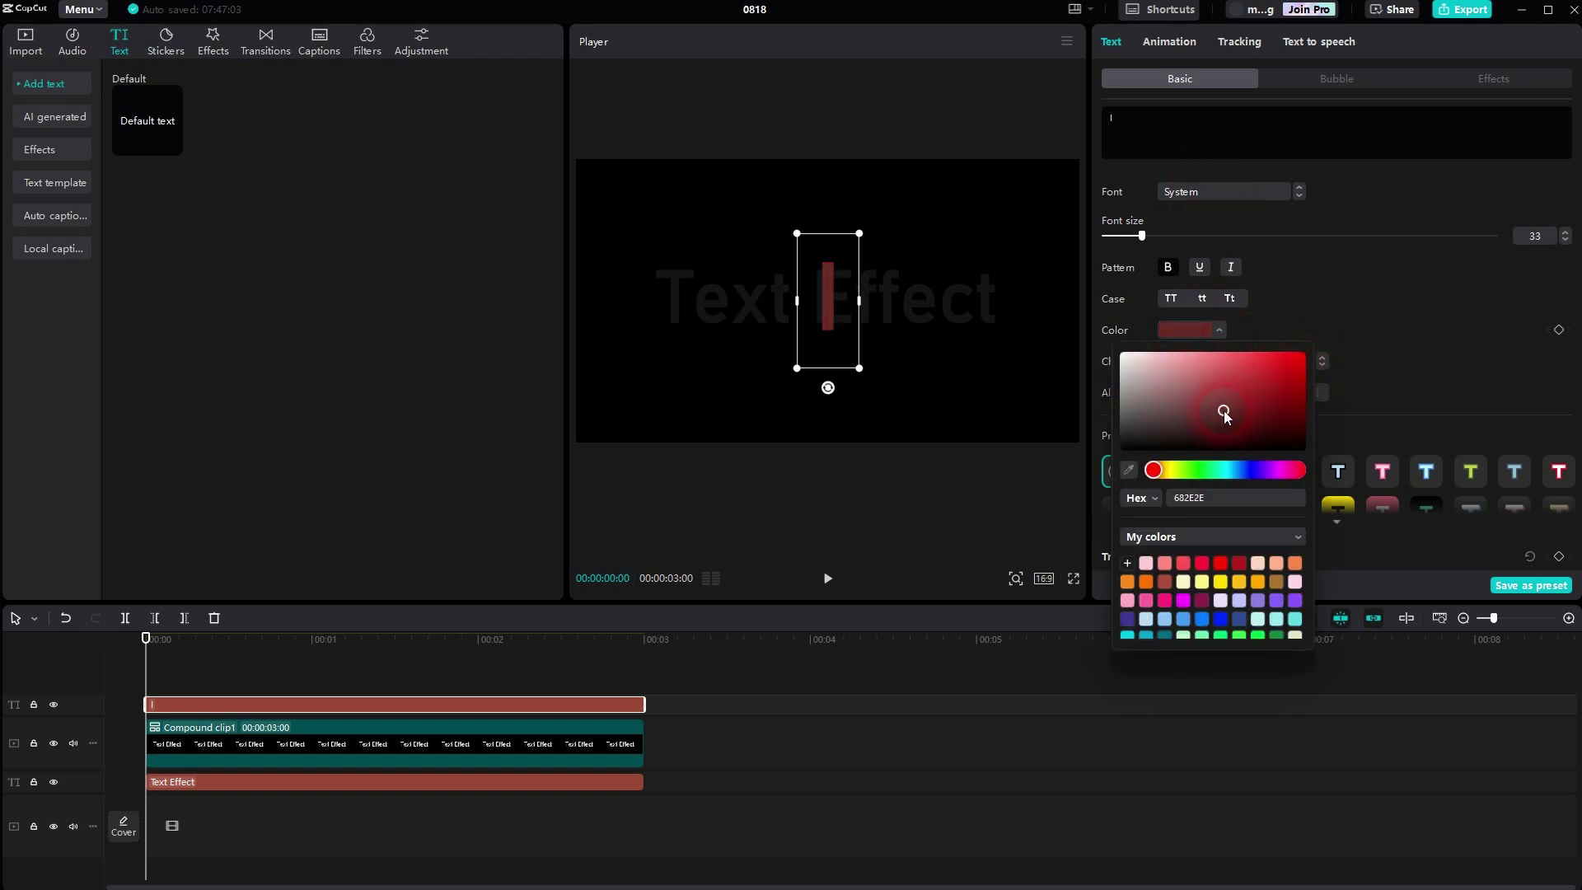
click(1393, 283)
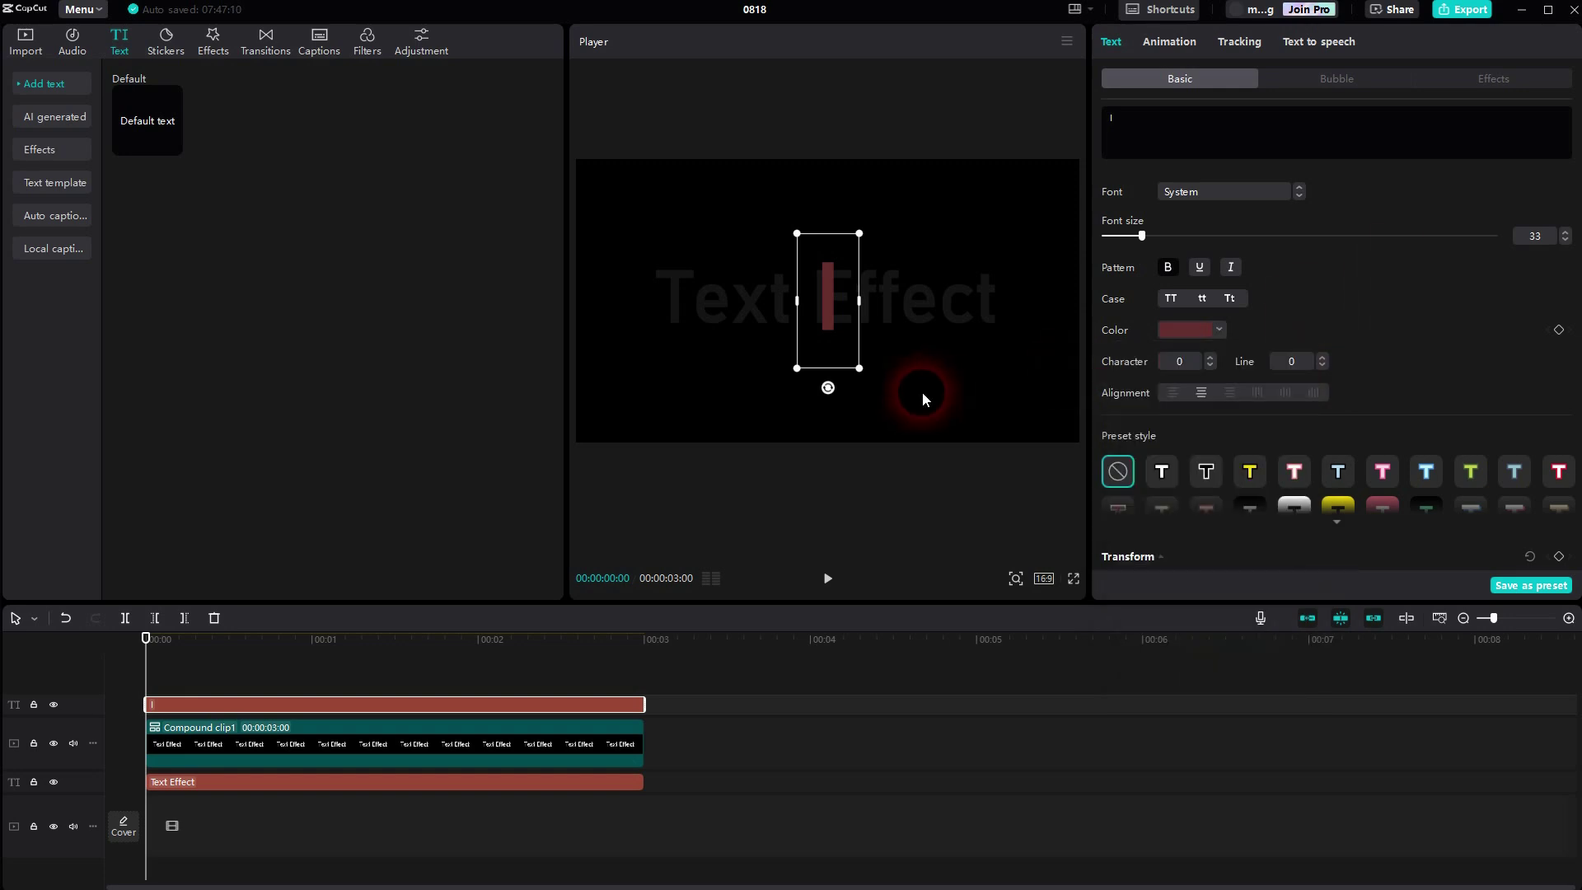
Step: Convert the I clip into a compound clip and move it to the title's left edge
right_click(350, 700)
click(394, 770)
click(1001, 288)
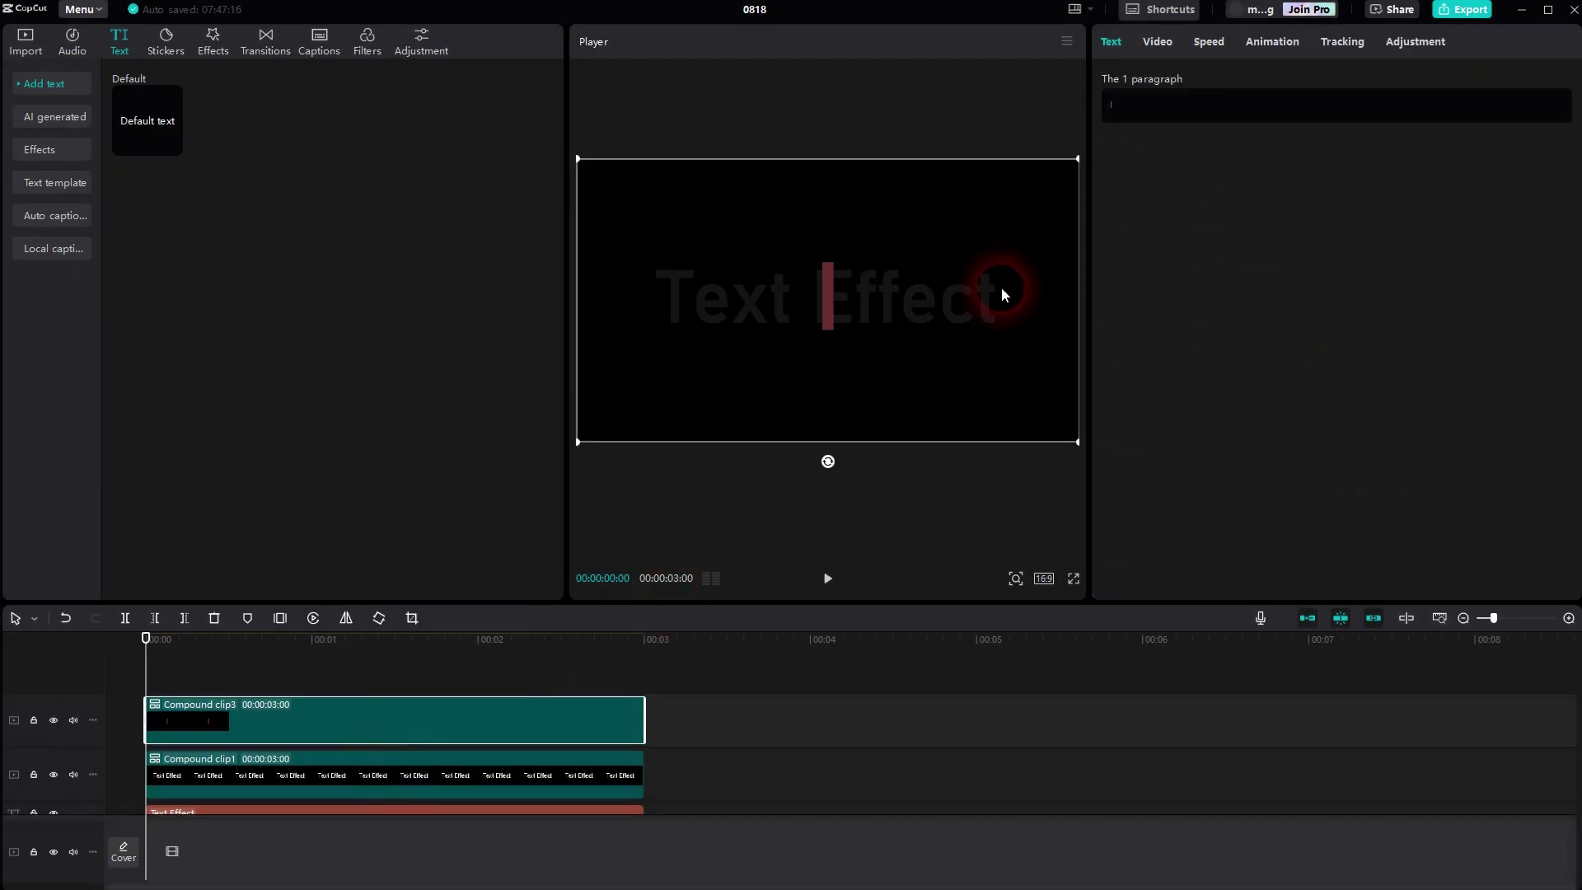
click(1157, 41)
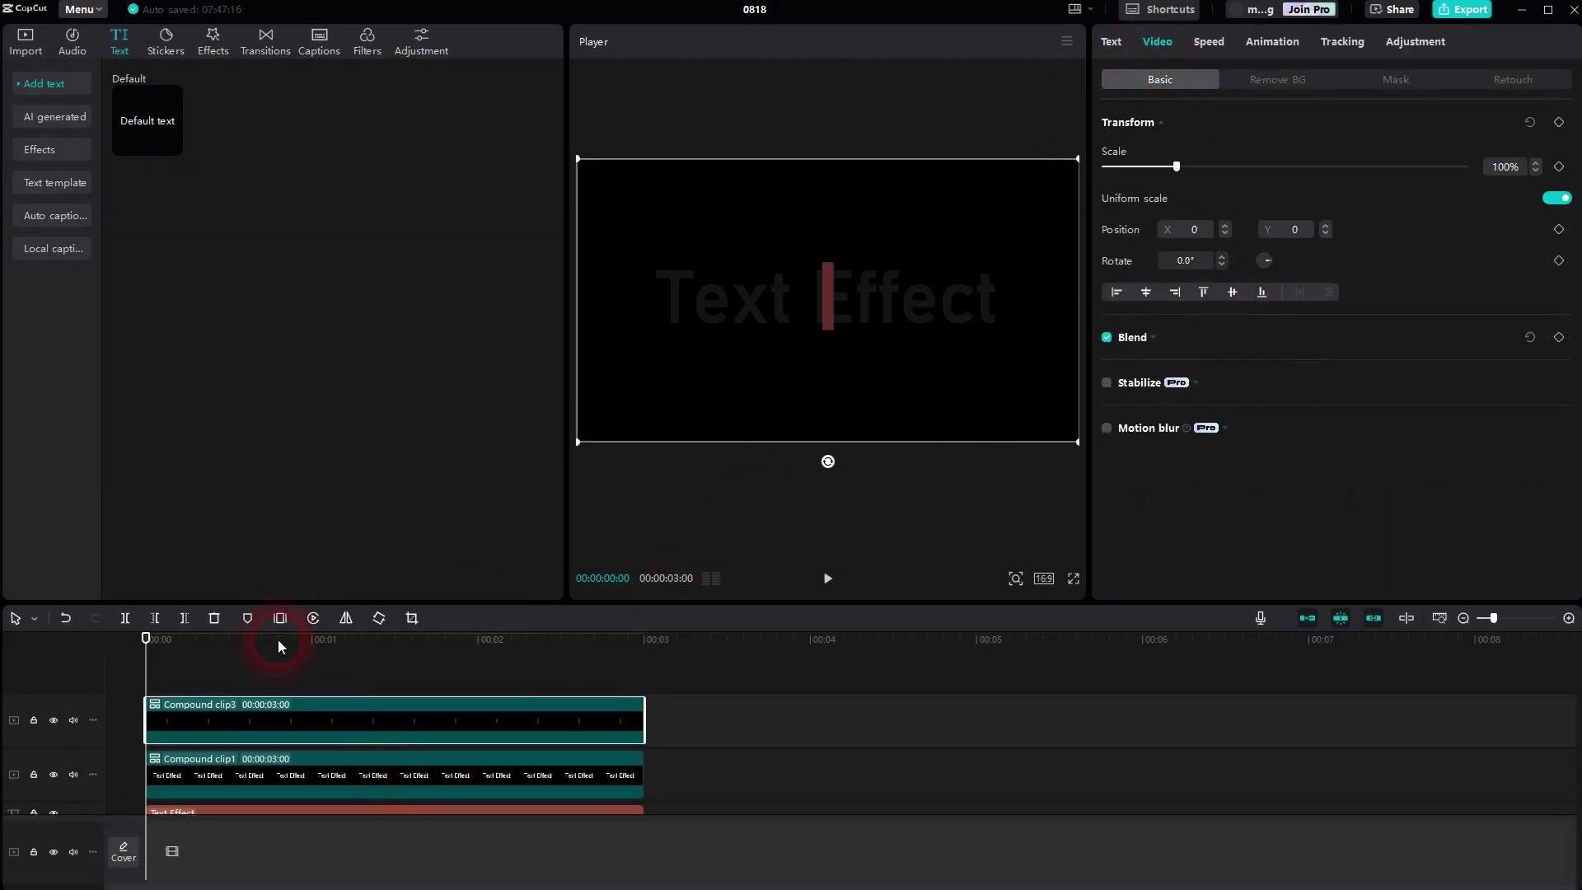
drag(814, 365, 633, 367)
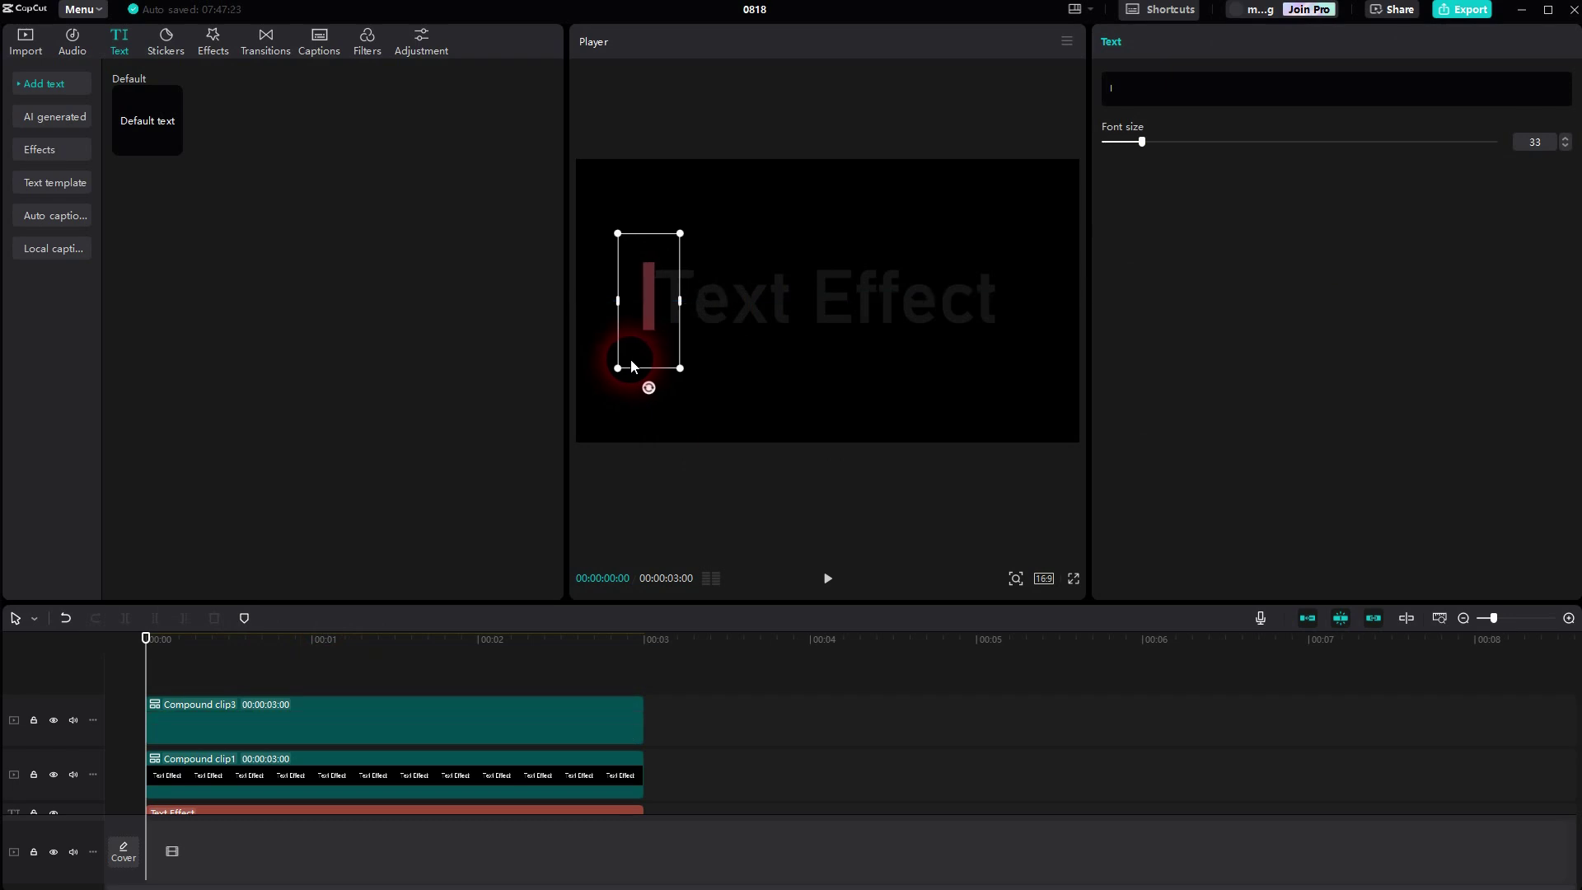
Step: Keyframe the red I's position from X -35 at 00:00 to X 2759 at 00:03
click(352, 728)
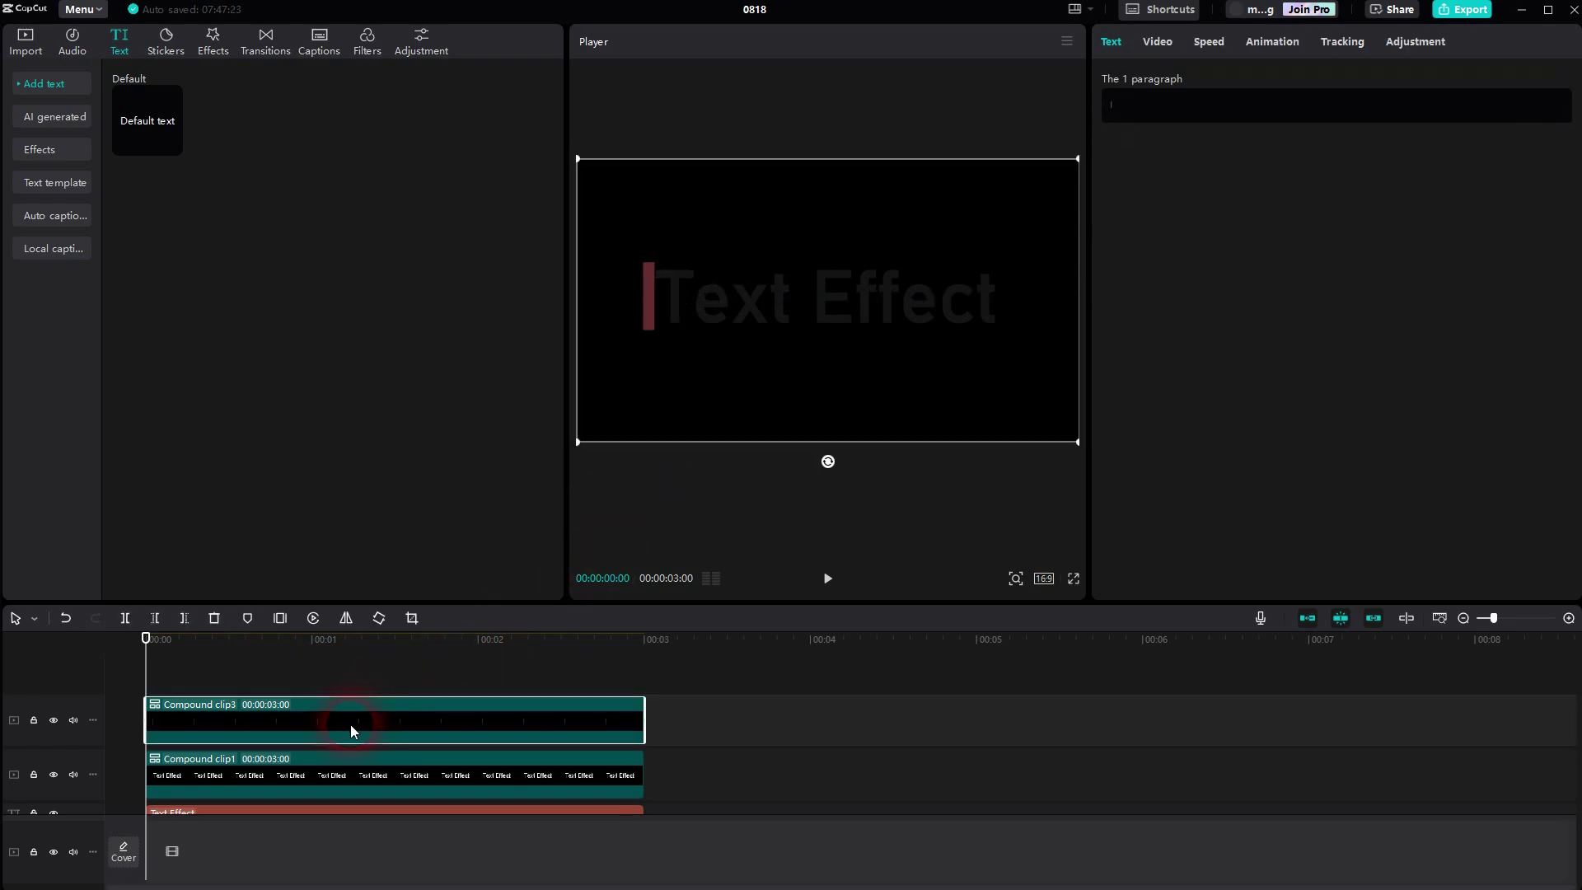
click(1165, 42)
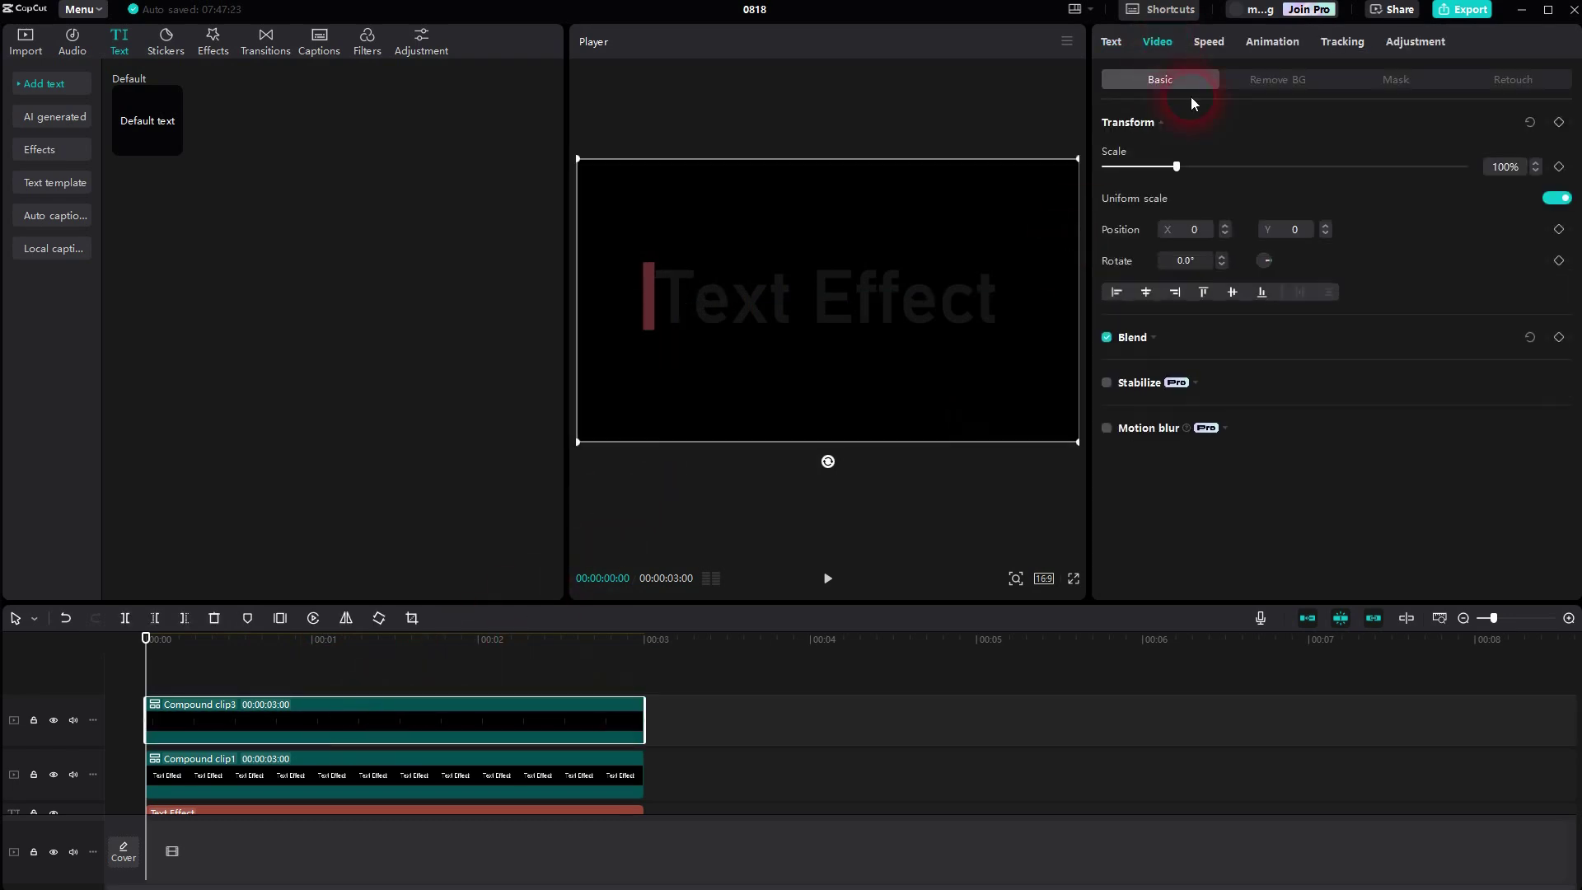
click(1559, 229)
mouse_move(638, 402)
mouse_down()
mouse_move(1011, 393)
mouse_move(764, 376)
mouse_move(628, 394)
mouse_move(642, 394)
mouse_up()
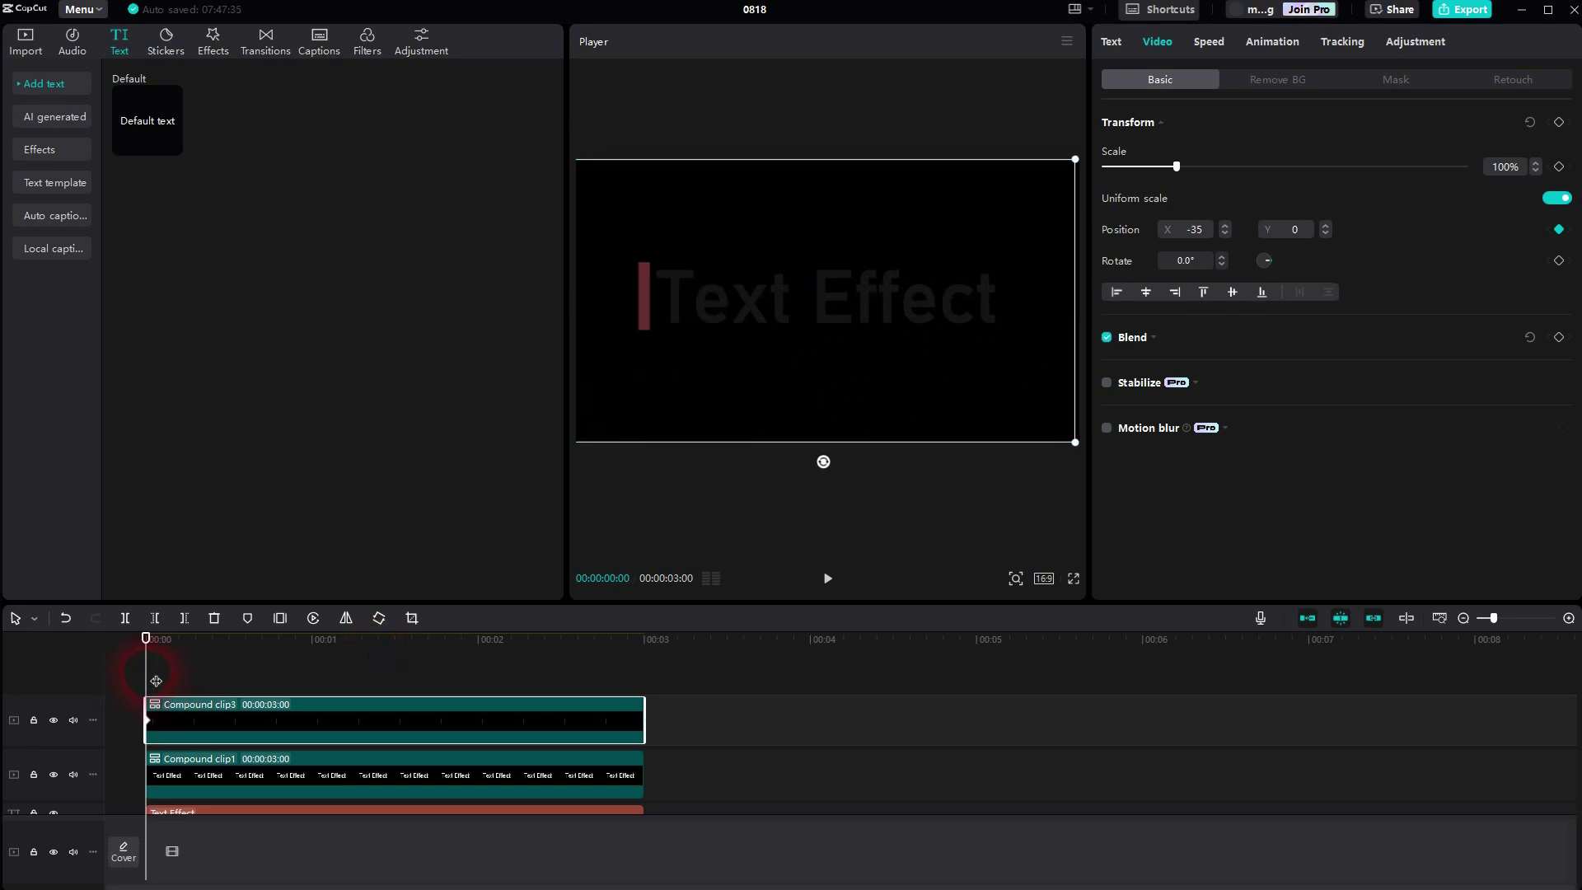
drag(151, 671, 715, 684)
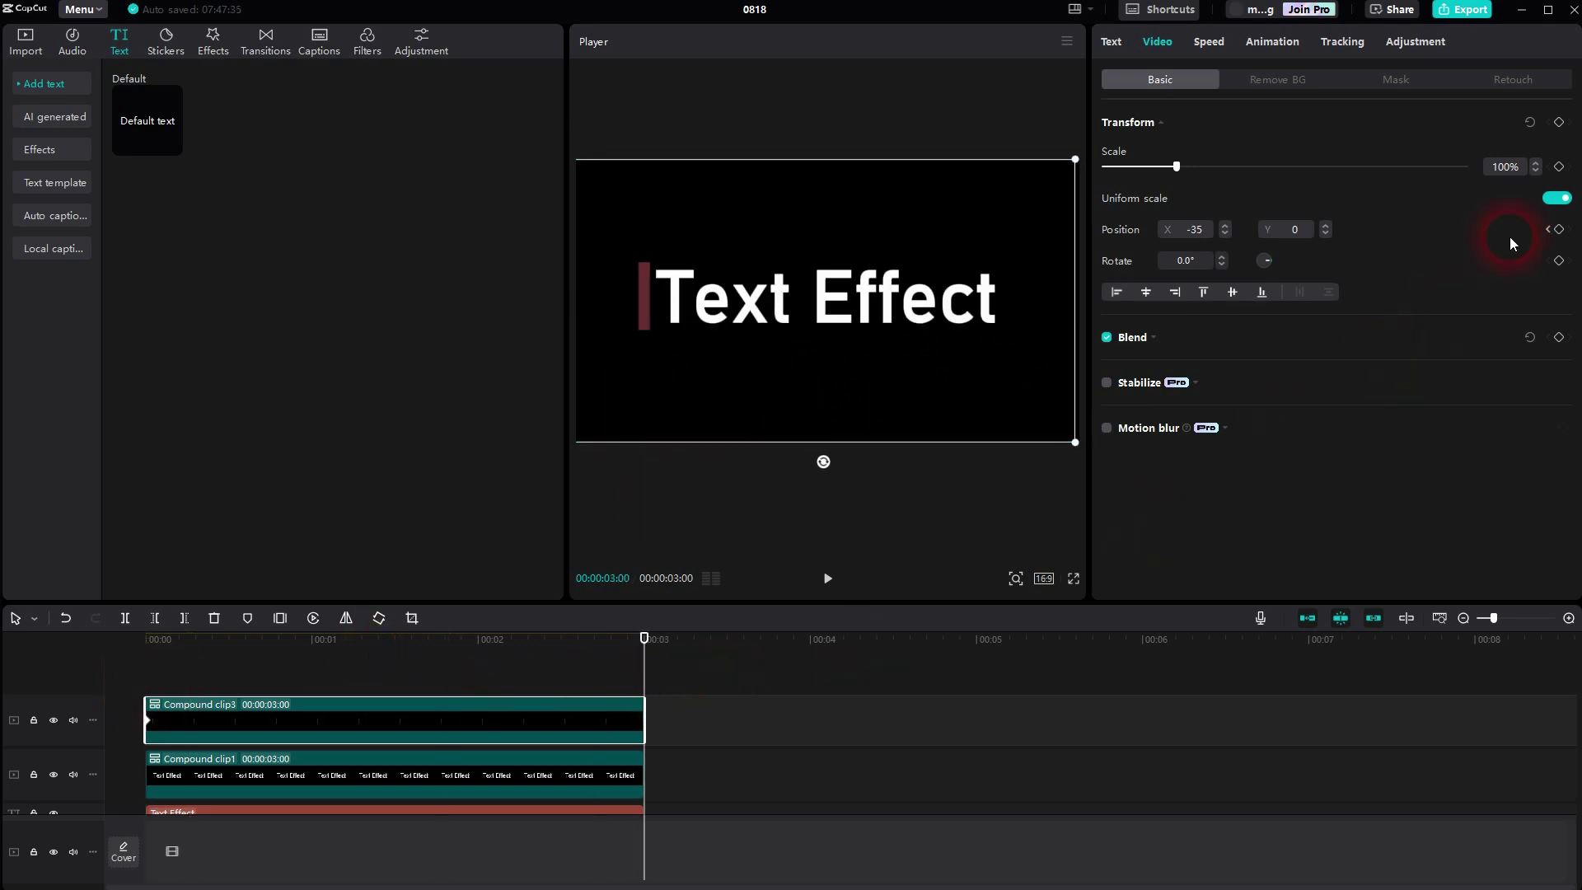
click(1559, 229)
drag(666, 409, 1022, 398)
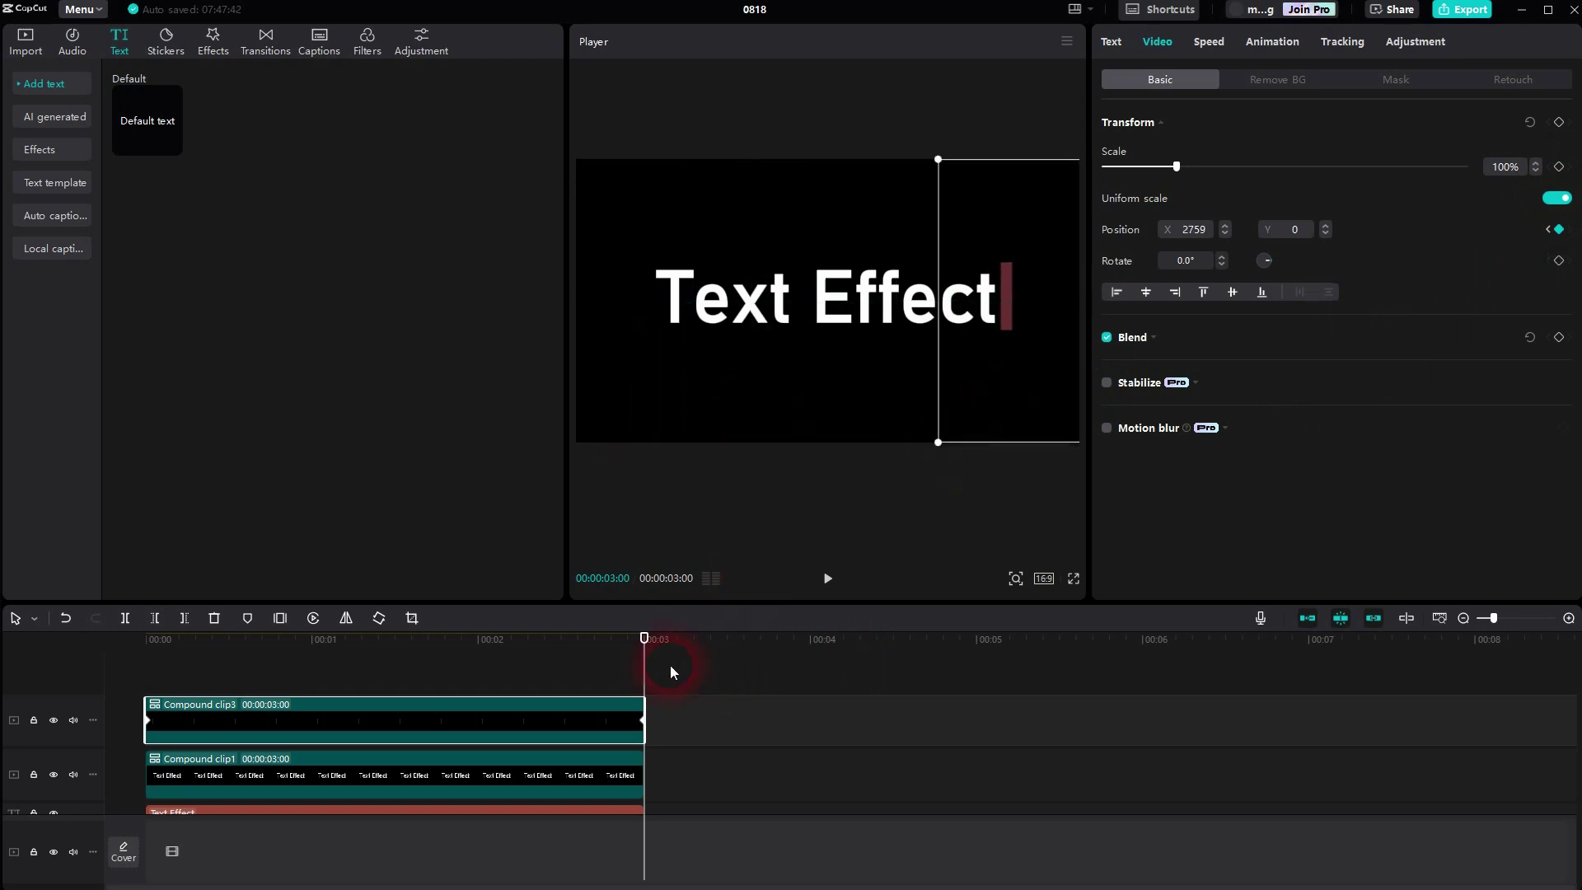
drag(652, 670, 91, 686)
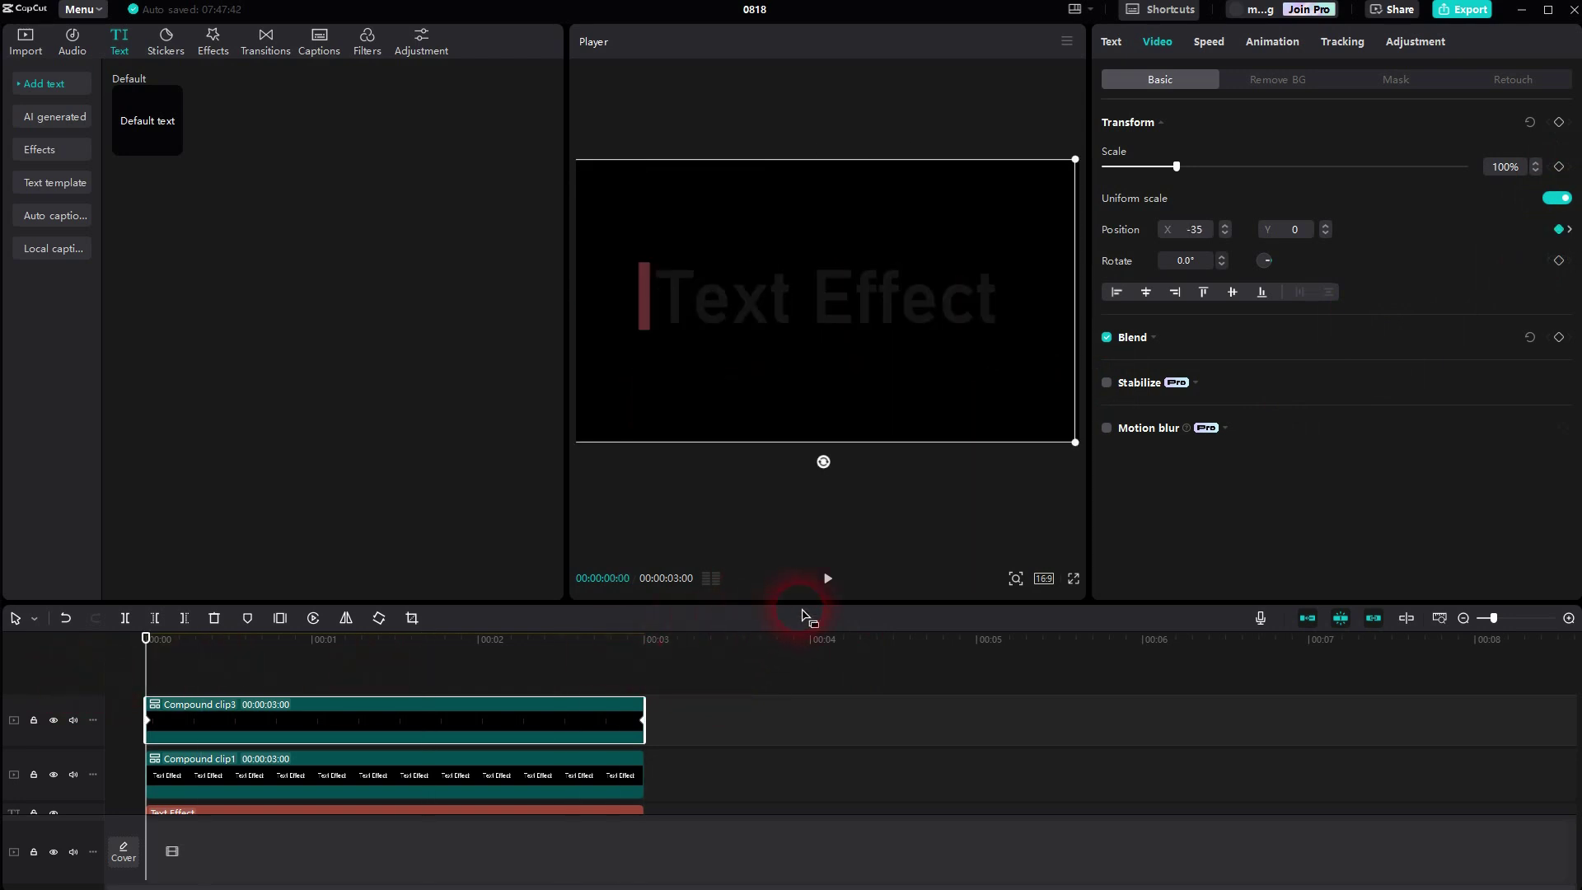
click(170, 685)
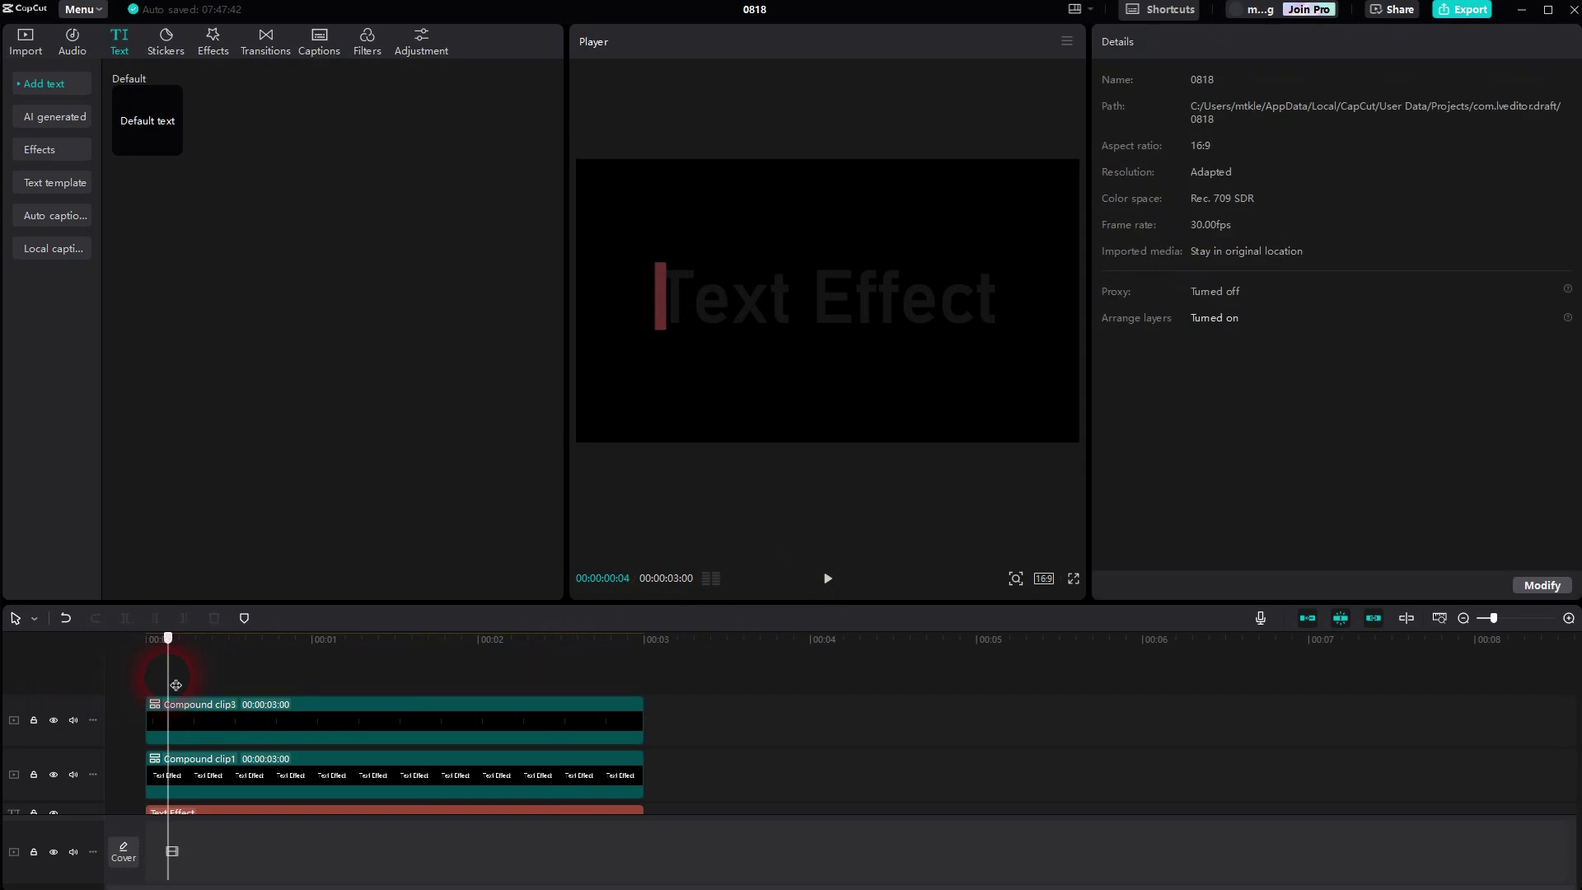
click(840, 583)
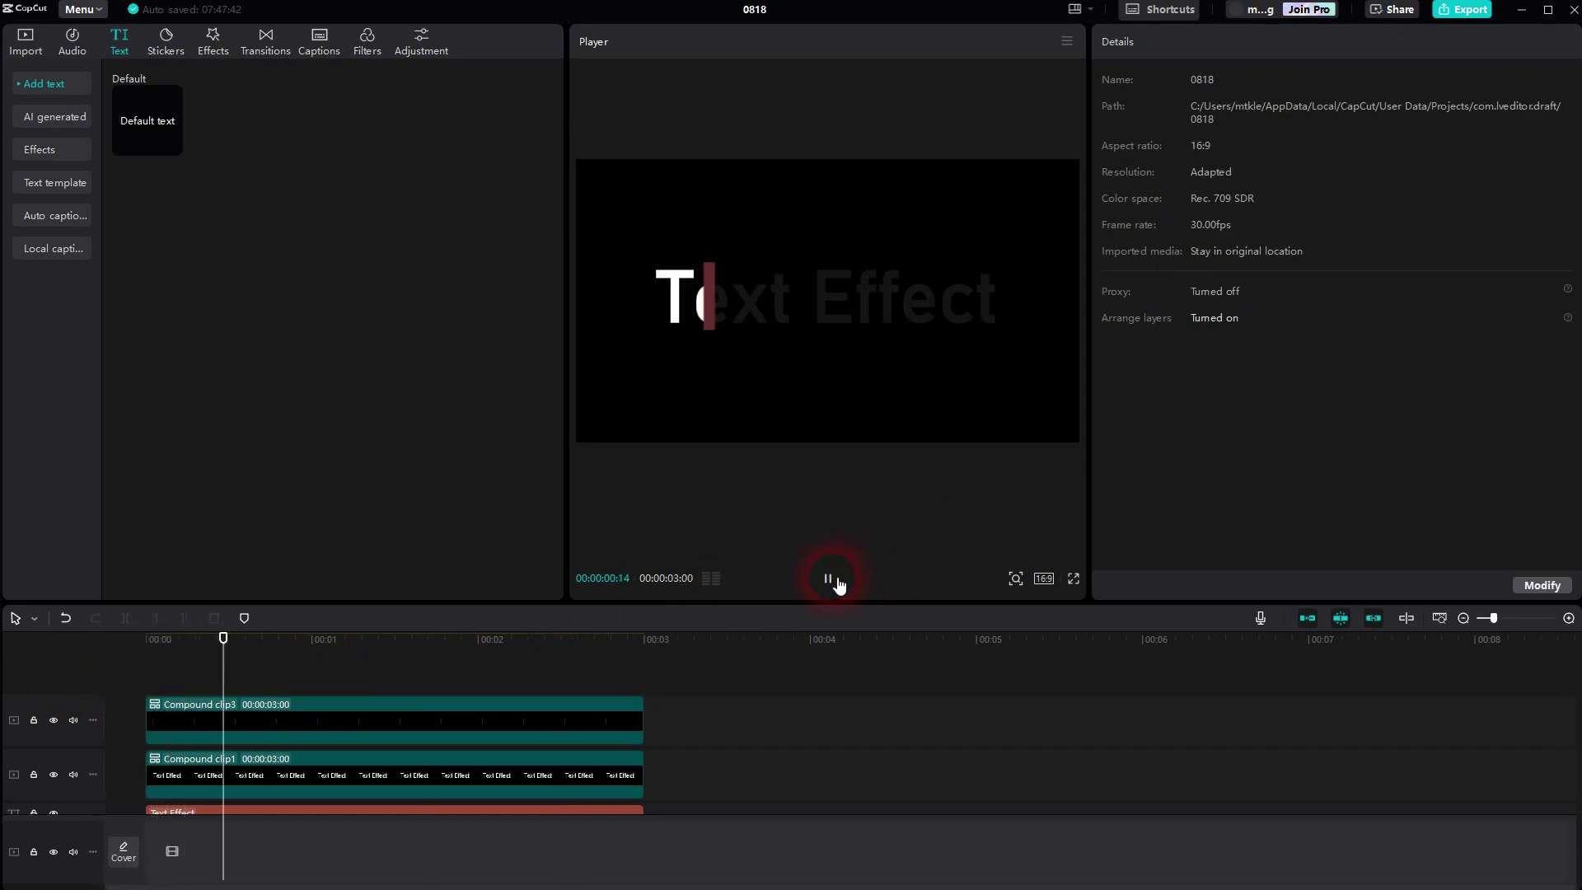